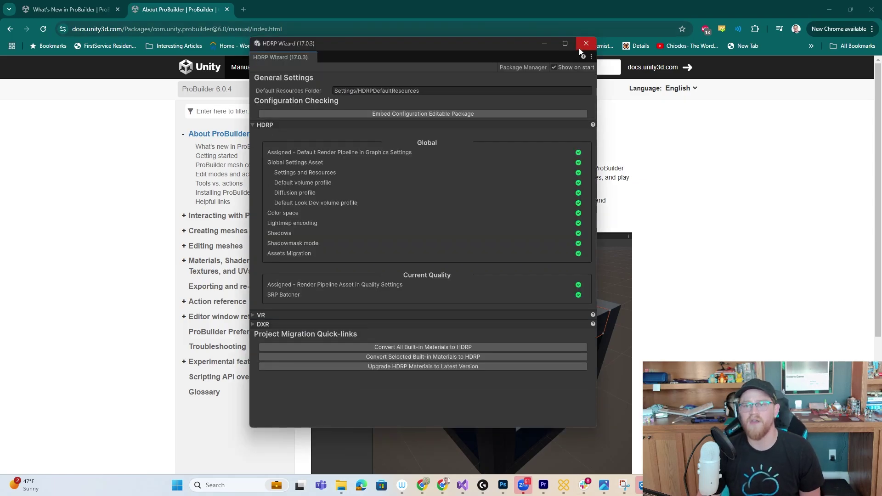
# Close the HDRP Wizard and open the Package Manager in the Unity project.
pyautogui.click(585, 42)
pyautogui.moveTo(367, 494); pyautogui.dragTo(383, 1)
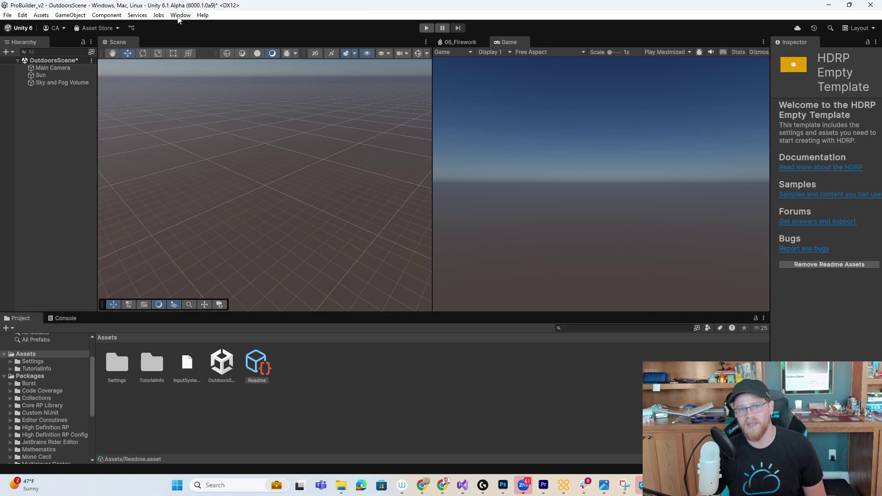
pyautogui.click(179, 16)
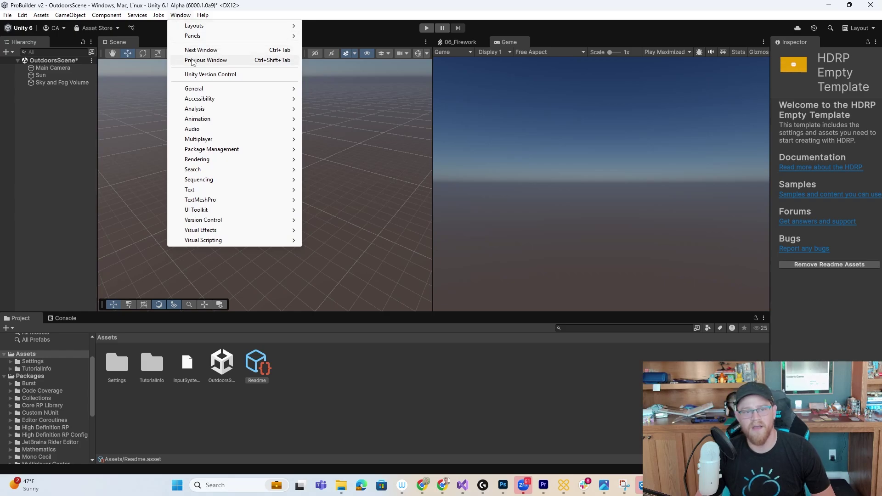
pyautogui.moveTo(256, 152)
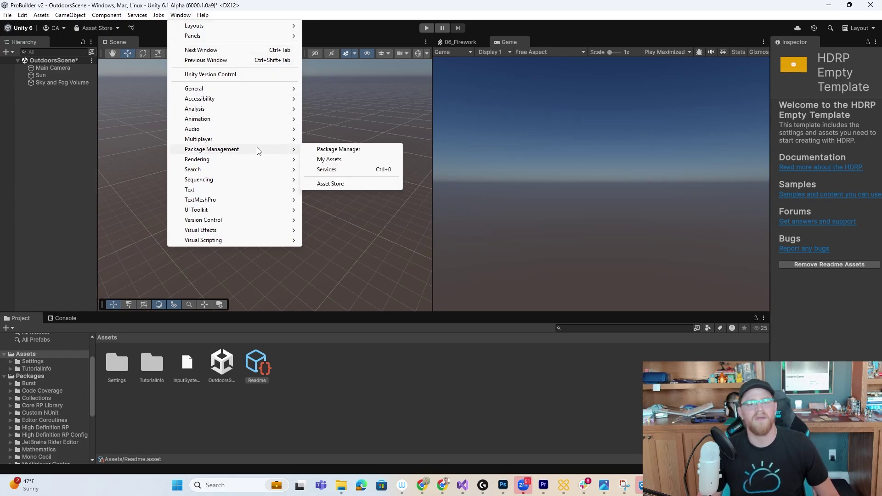
pyautogui.click(339, 155)
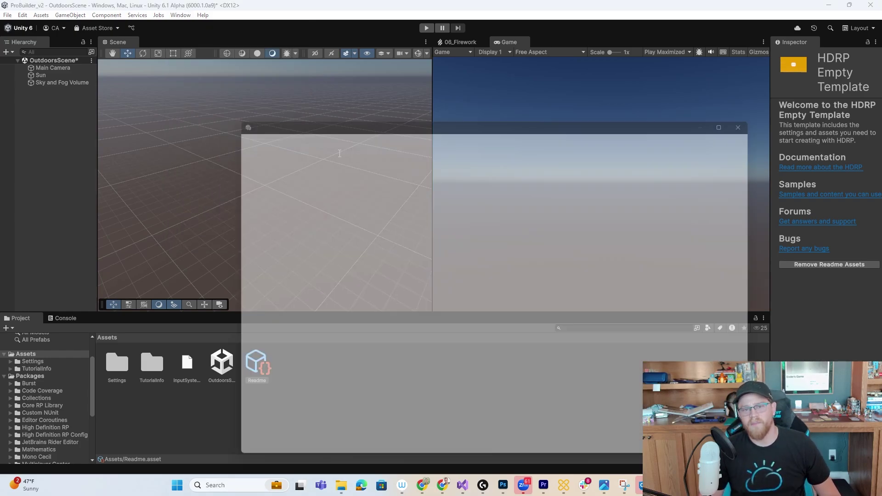
# Find ProBuilder in the Unity Registry and install version 6.0.4 from its version history.
pyautogui.click(361, 76)
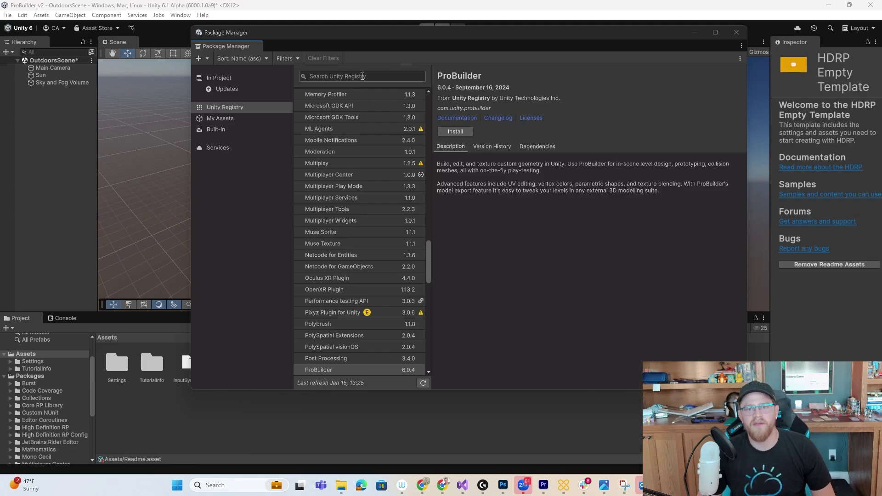
pyautogui.write('probuil')
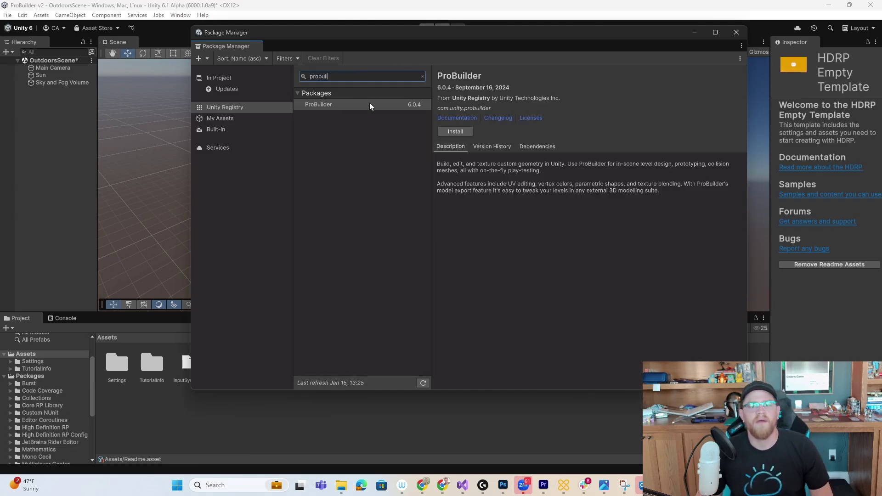
pyautogui.click(369, 105)
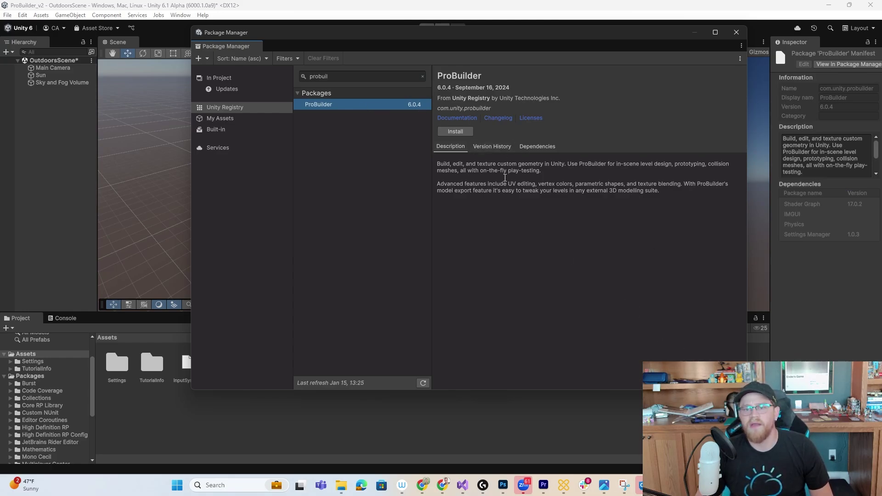
pyautogui.click(502, 146)
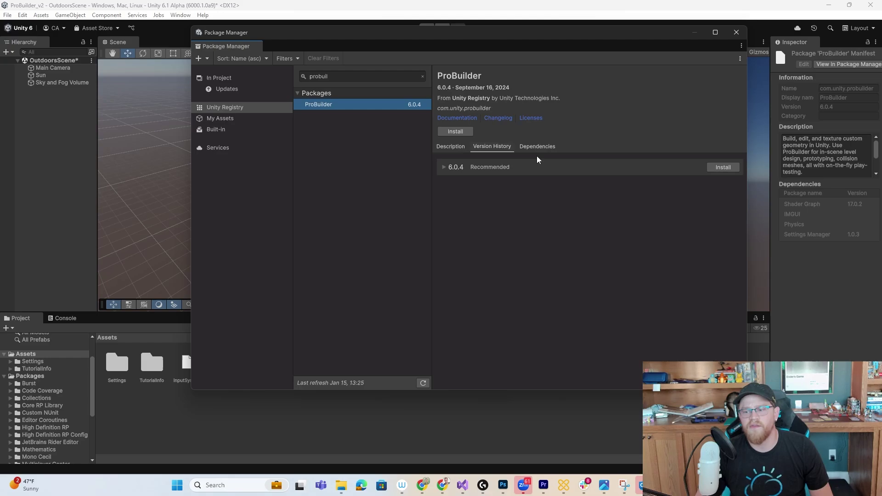
pyautogui.click(722, 167)
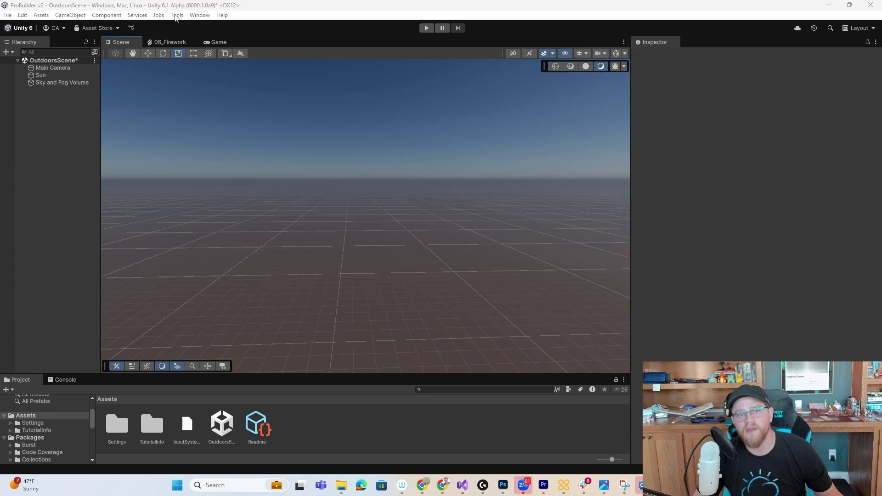
pyautogui.click(176, 16)
pyautogui.moveTo(215, 26)
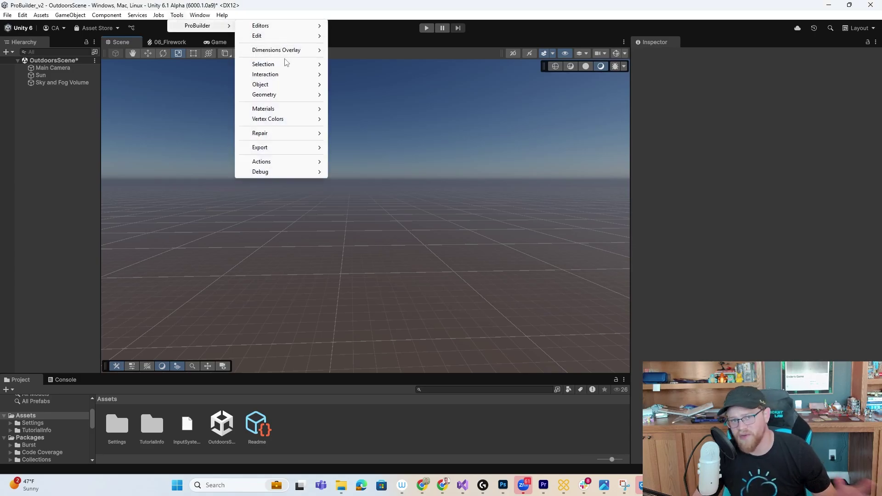
pyautogui.moveTo(321, 86)
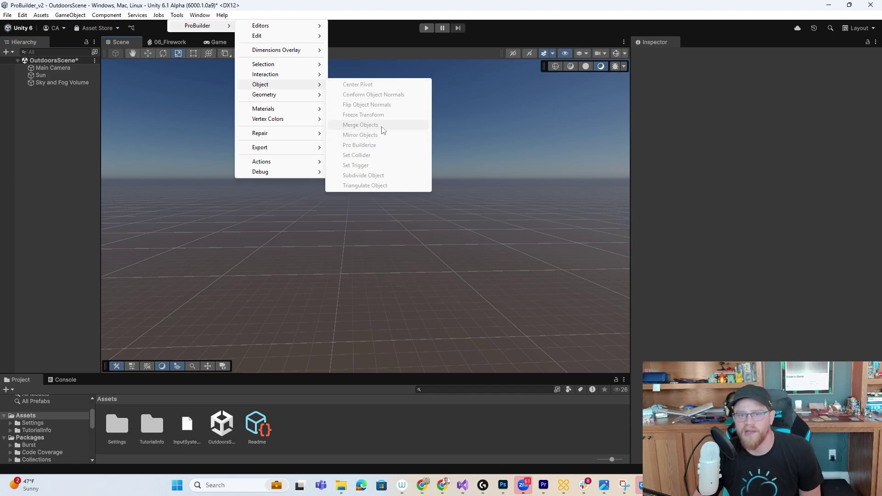
pyautogui.click(235, 80)
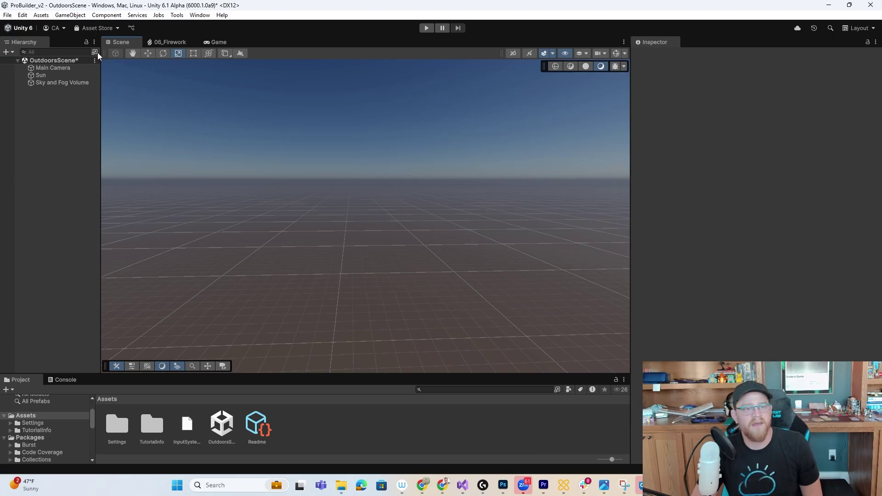
# Undock the Scene view's Tools overlay and draw a ProBuilder door about 4.5 wide, 6.8 high and 0.23 deep.
pyautogui.moveTo(104, 54); pyautogui.dragTo(109, 76)
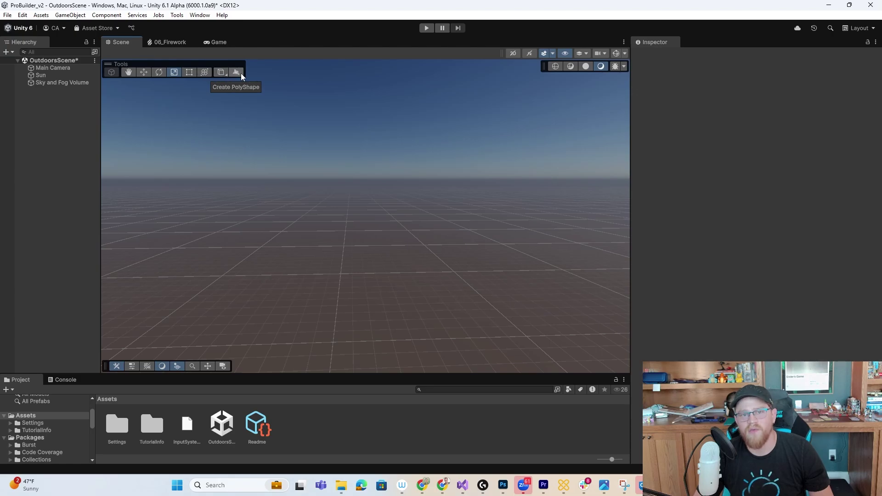
pyautogui.click(225, 75)
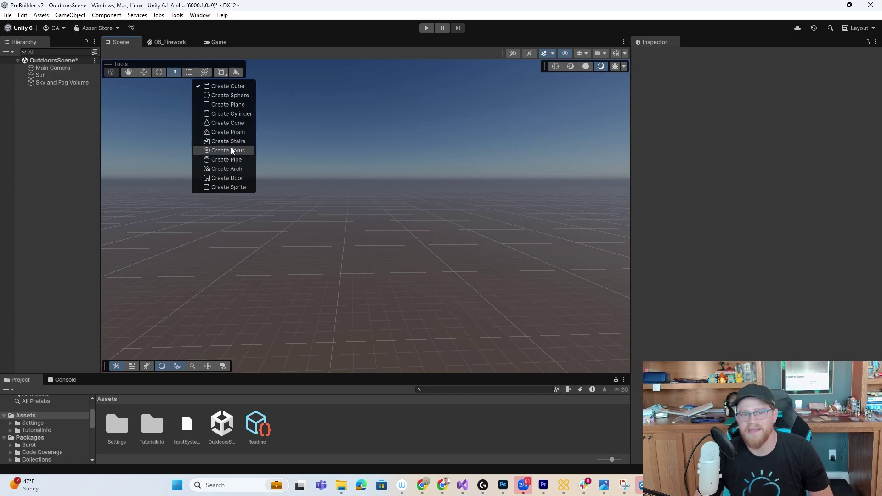
pyautogui.click(237, 179)
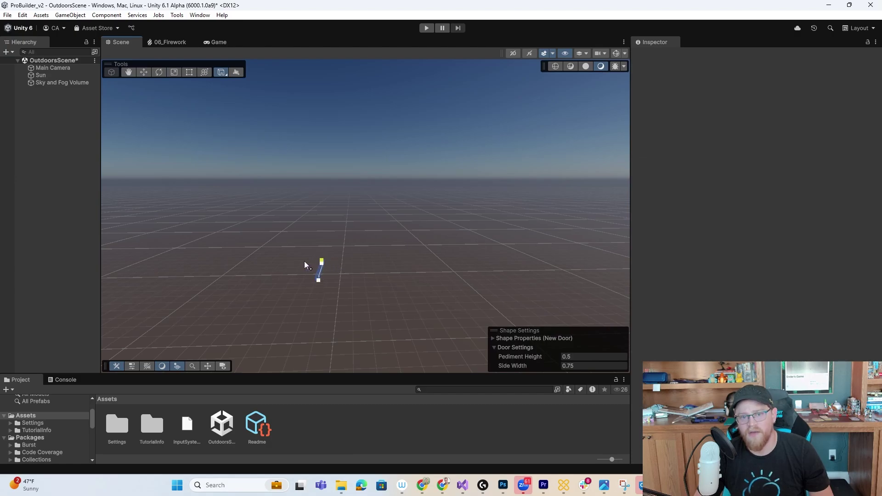
pyautogui.click(327, 195)
# Draw a ProBuilder cube about 3.5 wide, 3.2 high and 3.2 deep on the ground beside the door.
pyautogui.keyDown('alt'); pyautogui.moveTo(387, 188); pyautogui.dragTo(193, 183); pyautogui.keyUp('alt')
pyautogui.keyDown('alt'); pyautogui.moveTo(389, 254); pyautogui.dragTo(588, 329, button='right'); pyautogui.keyUp('alt')
pyautogui.moveTo(503, 262); pyautogui.dragTo(418, 150, button='middle')
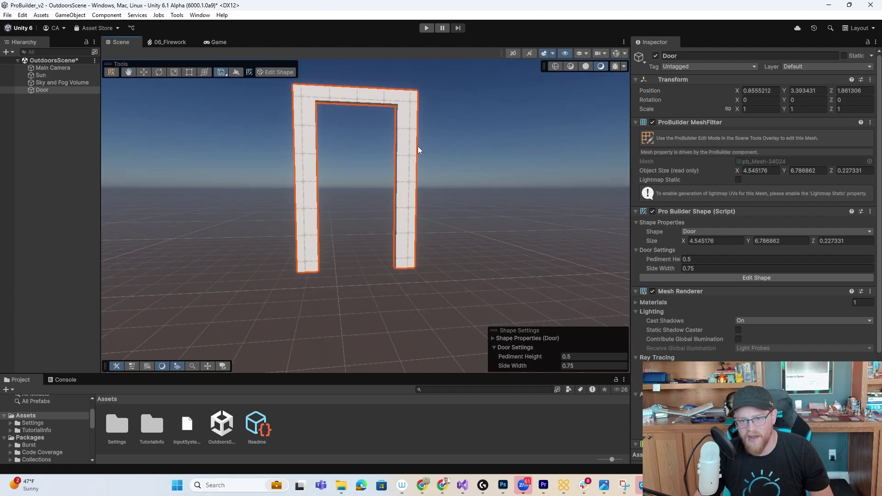
pyautogui.keyDown('alt'); pyautogui.moveTo(417, 150); pyautogui.dragTo(431, 218); pyautogui.keyUp('alt')
pyautogui.moveTo(431, 218); pyautogui.dragTo(494, 250, button='middle')
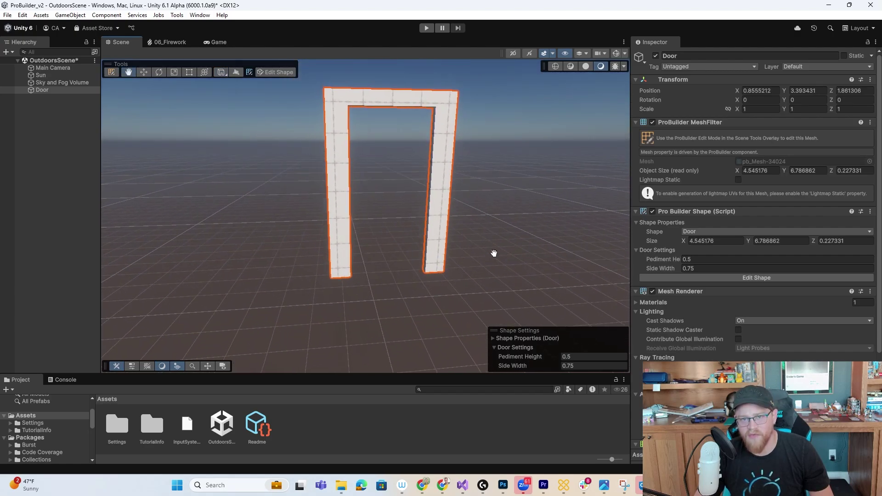
pyautogui.click(224, 76)
pyautogui.click(230, 83)
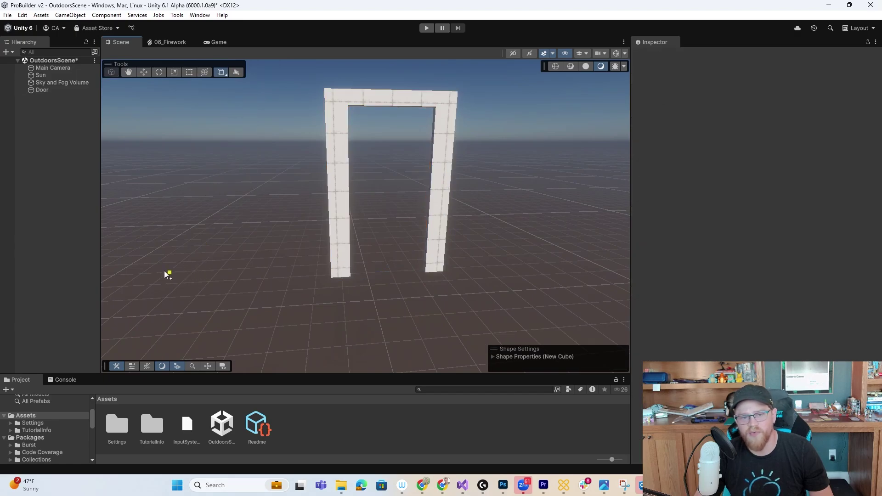
pyautogui.moveTo(191, 284); pyautogui.dragTo(215, 304)
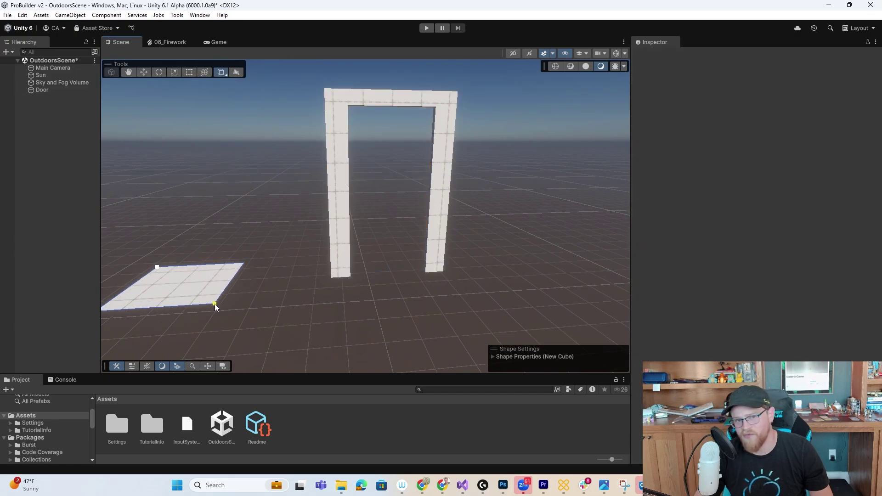
pyautogui.click(202, 208)
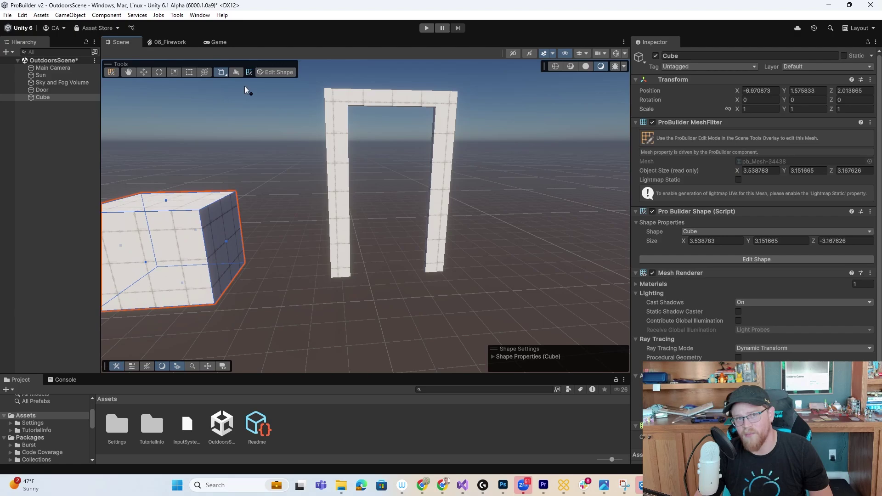
# Draw ProBuilder stairs with 10 steps, about 2.9 wide, 1.7 high and 1.3 deep, in front of the door opening.
pyautogui.click(223, 71)
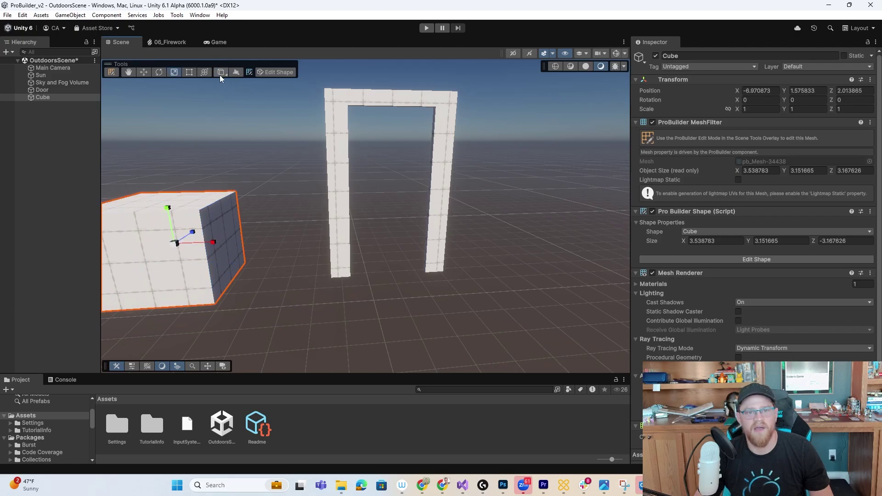
pyautogui.click(220, 75)
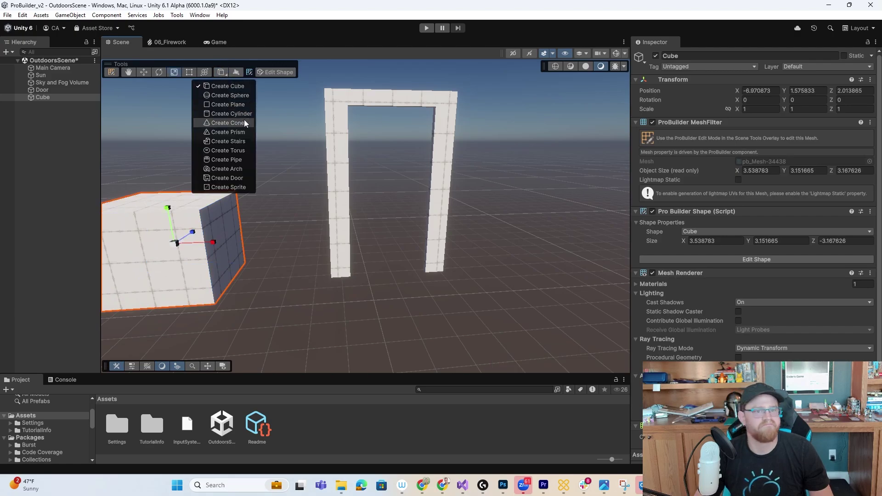
pyautogui.click(238, 142)
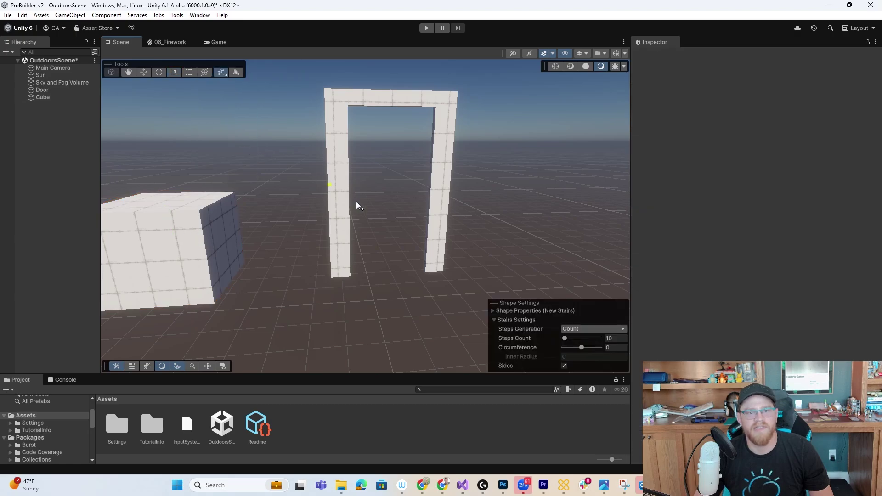
pyautogui.moveTo(358, 262); pyautogui.dragTo(431, 272)
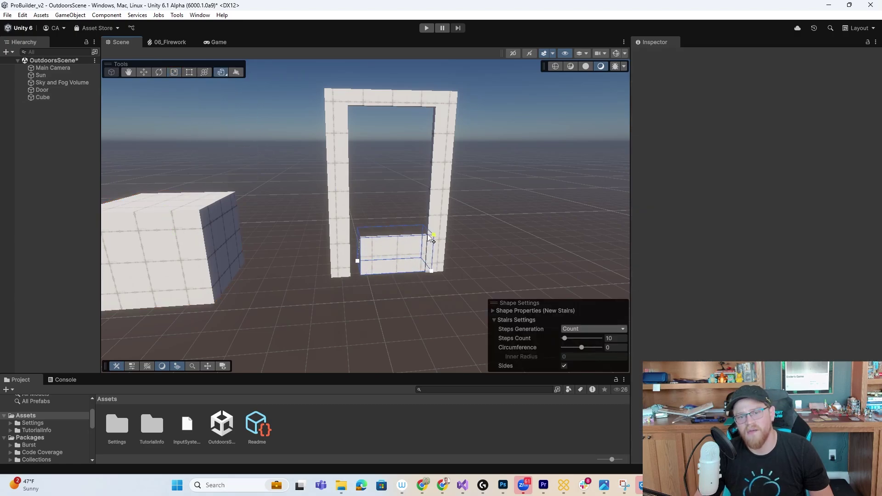
pyautogui.click(426, 234)
pyautogui.moveTo(426, 234); pyautogui.dragTo(494, 215, button='right')
pyautogui.keyDown('alt'); pyautogui.moveTo(495, 216); pyautogui.dragTo(353, 212); pyautogui.keyUp('alt')
pyautogui.press('Escape')
pyautogui.moveTo(337, 175); pyautogui.dragTo(423, 187)
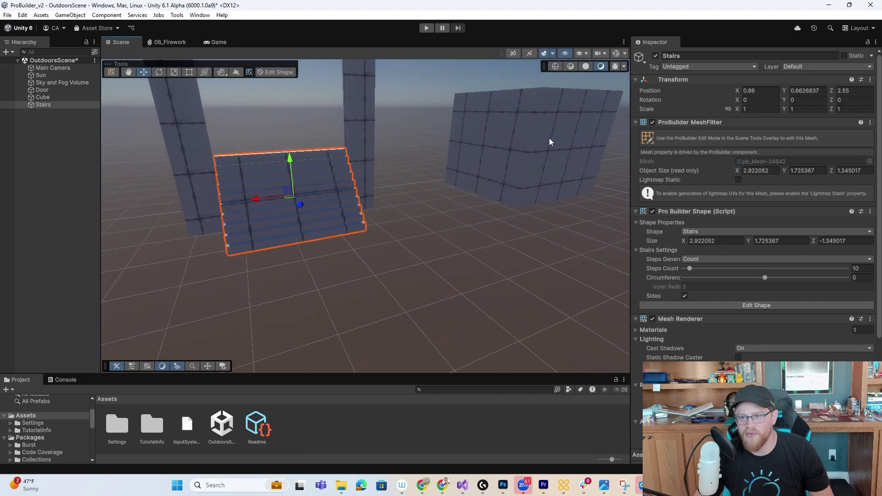
# Edit the stairs' shape, extending the depth to about 2.5 and lowering the height to about 1.3.
pyautogui.scroll(-4, 347, 199)
pyautogui.keyDown('alt'); pyautogui.moveTo(220, 192); pyautogui.dragTo(410, 238); pyautogui.keyUp('alt')
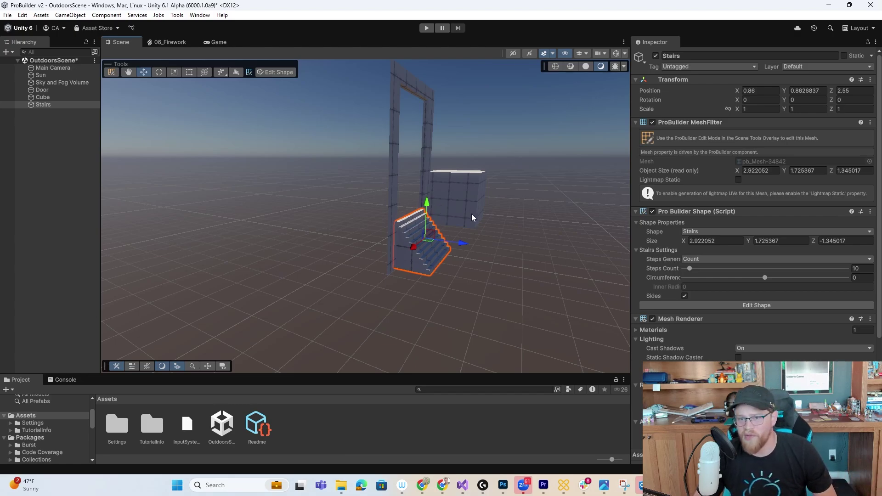
pyautogui.moveTo(514, 205)
pyautogui.keyDown('alt'); pyautogui.mouseDown()
pyautogui.moveTo(401, 213)
pyautogui.moveTo(523, 207)
pyautogui.mouseUp(); pyautogui.keyUp('alt')
pyautogui.keyDown('alt'); pyautogui.moveTo(522, 207); pyautogui.dragTo(656, 264, button='right'); pyautogui.keyUp('alt')
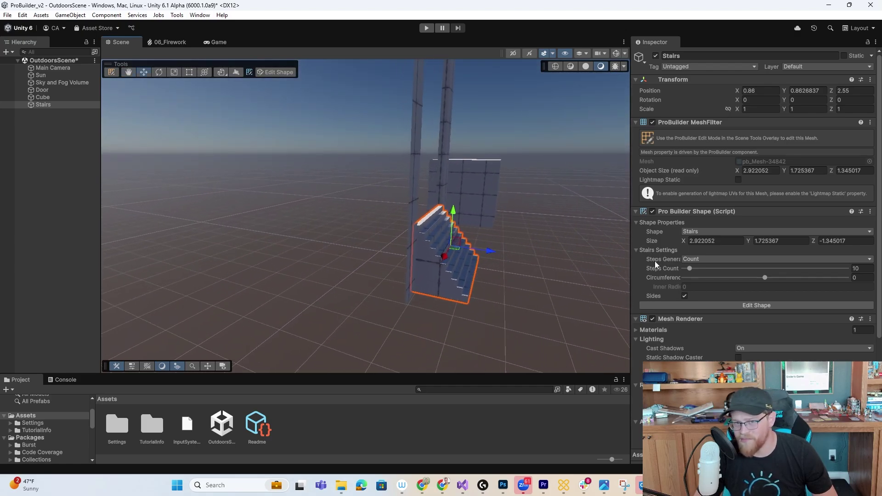
pyautogui.keyDown('alt'); pyautogui.moveTo(496, 202); pyautogui.dragTo(344, 246); pyautogui.keyUp('alt')
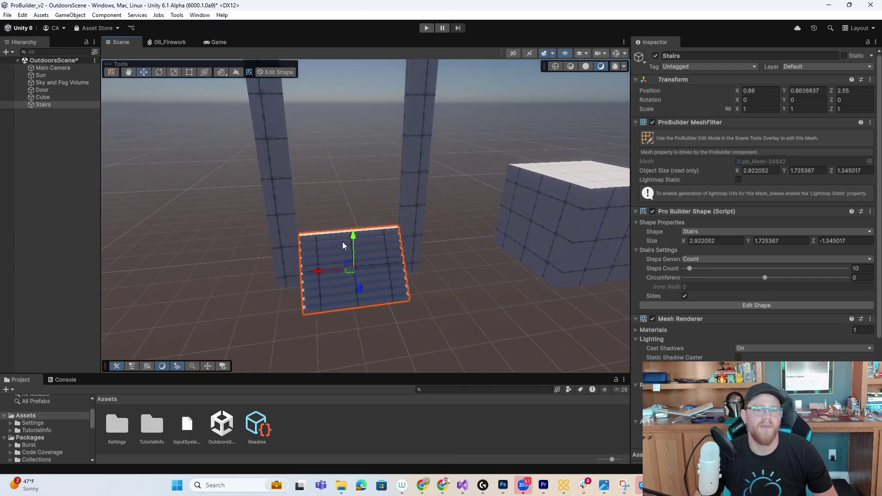
pyautogui.keyDown('alt'); pyautogui.moveTo(379, 271); pyautogui.dragTo(419, 252); pyautogui.keyUp('alt')
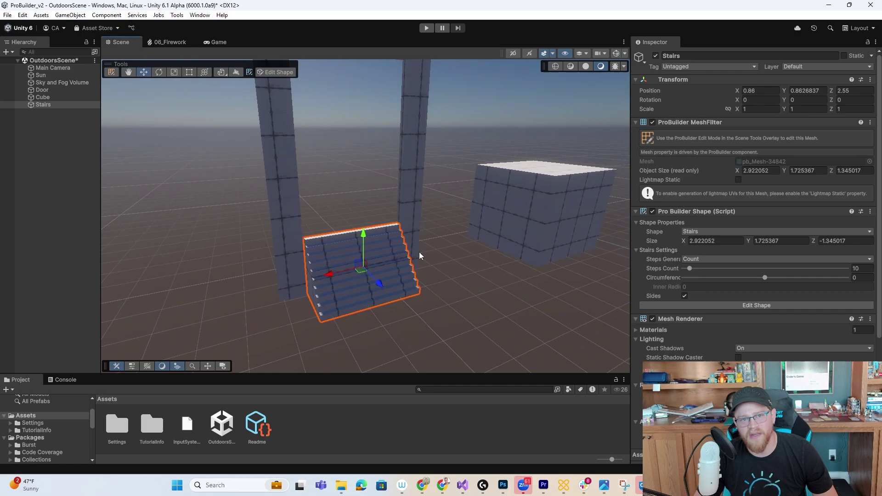
pyautogui.click(275, 72)
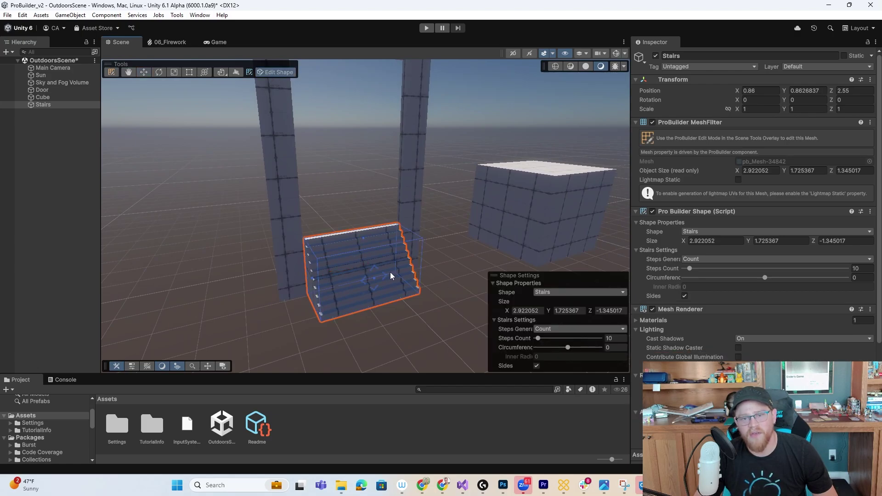
pyautogui.moveTo(374, 278); pyautogui.dragTo(387, 305)
pyautogui.moveTo(370, 251); pyautogui.dragTo(370, 263)
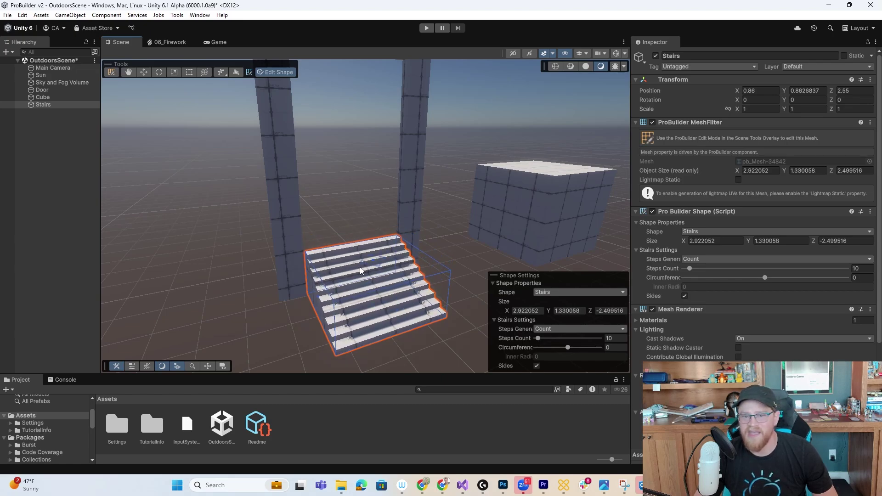
# Edit the door's shape, reducing its width to about 2.9 and its depth to about 0.1.
pyautogui.keyDown('alt'); pyautogui.moveTo(275, 271); pyautogui.dragTo(276, 231); pyautogui.keyUp('alt')
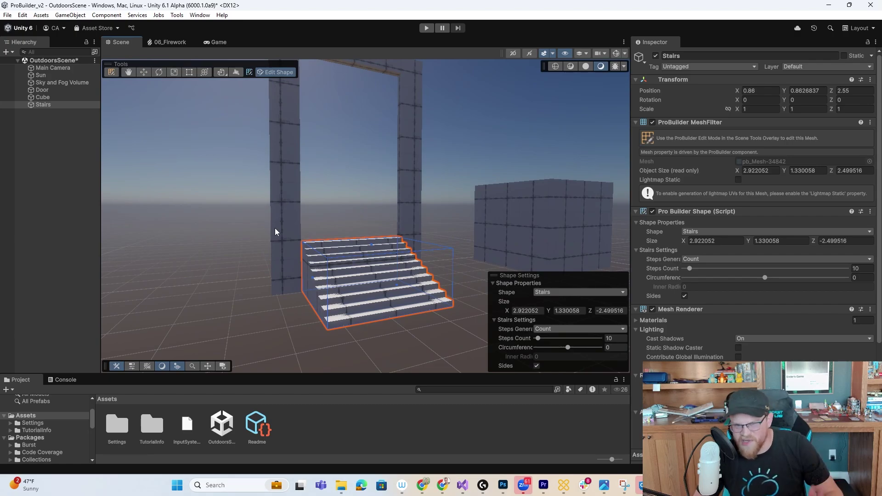
pyautogui.keyDown('alt'); pyautogui.moveTo(462, 233); pyautogui.dragTo(324, 242); pyautogui.keyUp('alt')
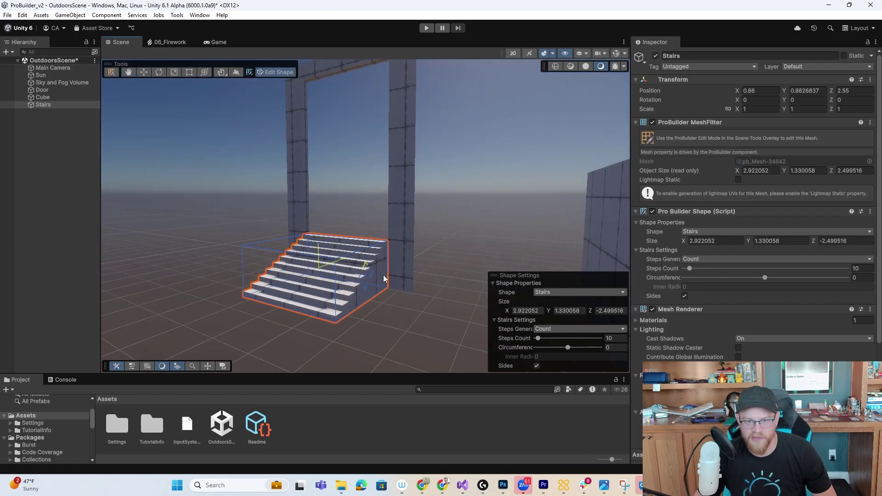
pyautogui.keyDown('alt'); pyautogui.moveTo(349, 276); pyautogui.dragTo(449, 277); pyautogui.keyUp('alt')
pyautogui.click(417, 114)
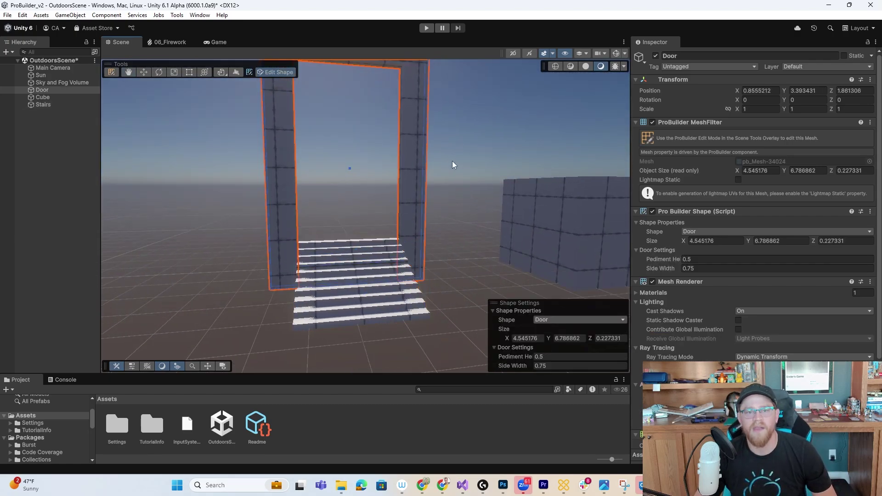
pyautogui.moveTo(387, 178); pyautogui.dragTo(407, 250, button='middle')
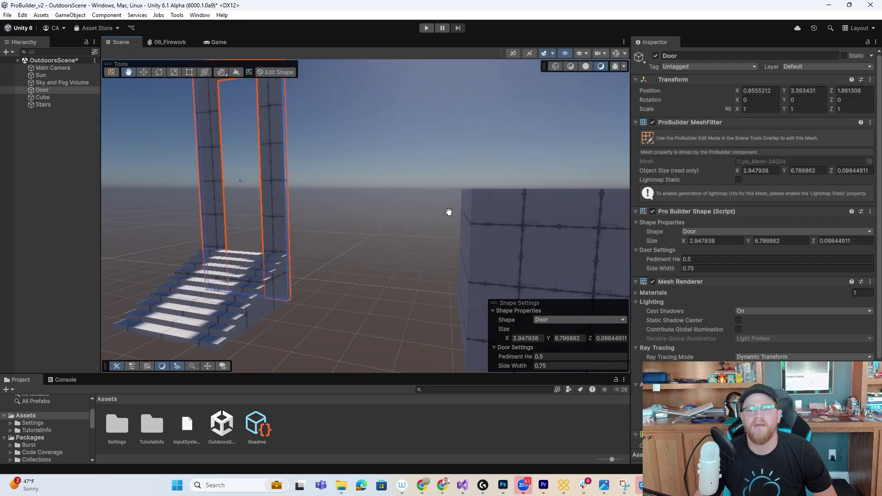
# Move the cube behind the door and lower it level with the top step, to about Y -0.32 and Z 0.27.
pyautogui.moveTo(449, 212); pyautogui.dragTo(431, 219, button='middle')
pyautogui.click(280, 74)
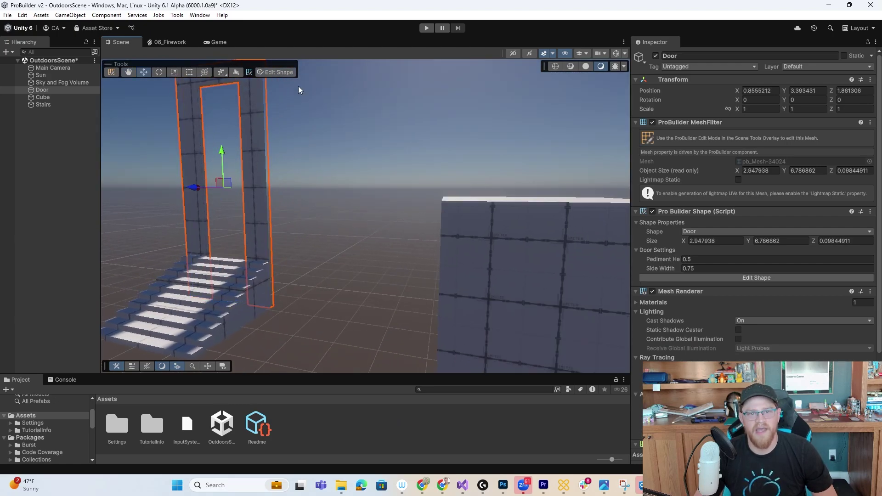
pyautogui.scroll(-6, 432, 151)
pyautogui.keyDown('alt'); pyautogui.moveTo(432, 209); pyautogui.dragTo(405, 223); pyautogui.keyUp('alt')
pyautogui.click(469, 252)
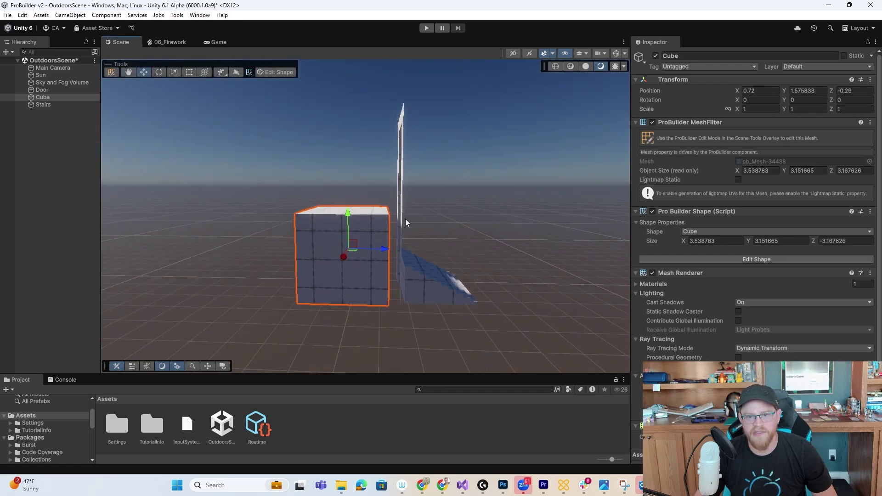
pyautogui.moveTo(352, 243); pyautogui.dragTo(365, 290)
pyautogui.click(559, 220)
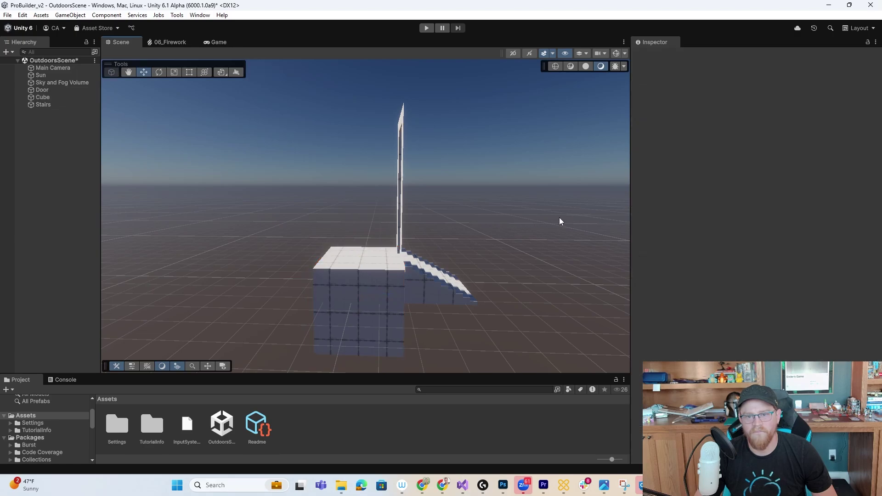
pyautogui.keyDown('alt'); pyautogui.moveTo(559, 220); pyautogui.dragTo(539, 191); pyautogui.keyUp('alt')
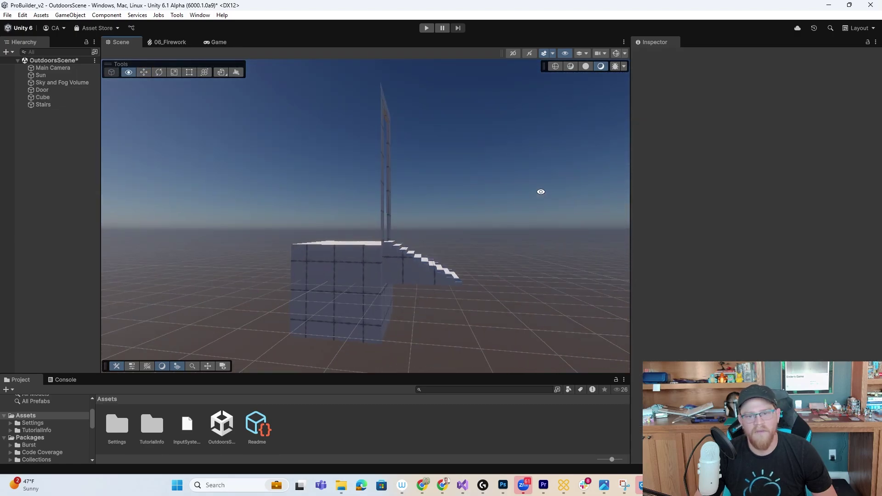
# Edit the cube's shape, raising its underside to reduce the height to about 1.16.
pyautogui.click(341, 288)
pyautogui.click(282, 73)
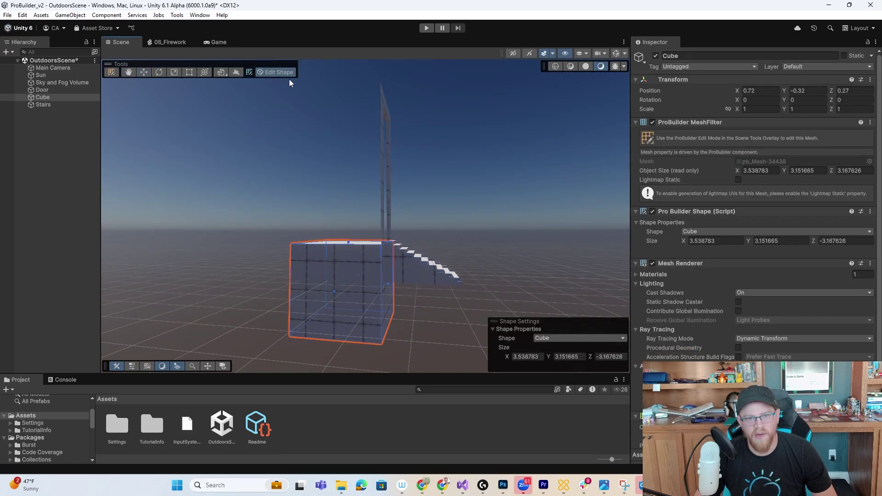
pyautogui.moveTo(464, 248); pyautogui.dragTo(382, 193, button='middle')
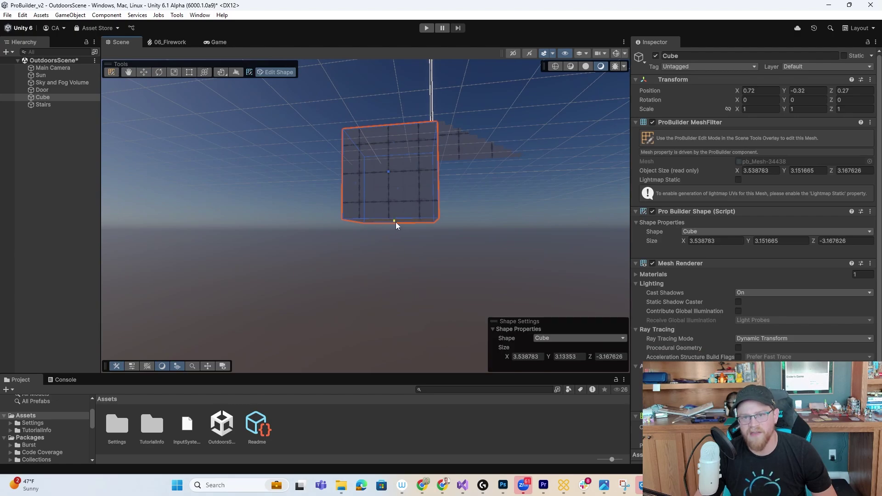
pyautogui.moveTo(395, 223); pyautogui.dragTo(459, 216)
pyautogui.click(535, 177)
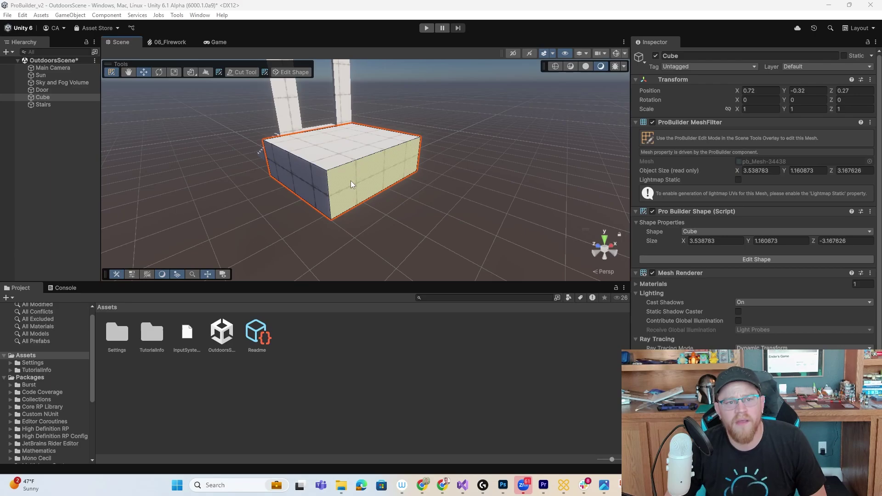
# Leave mesh editing and examine how the flattened cube meets the door from several sides.
pyautogui.keyDown('alt'); pyautogui.moveTo(351, 181); pyautogui.dragTo(396, 171); pyautogui.keyUp('alt')
pyautogui.click(112, 74)
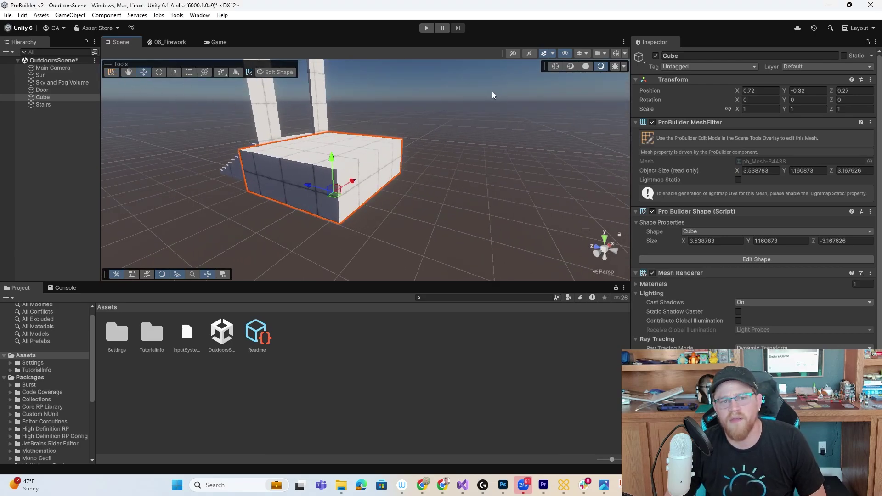
pyautogui.keyDown('alt'); pyautogui.moveTo(491, 91); pyautogui.dragTo(401, 199); pyautogui.keyUp('alt')
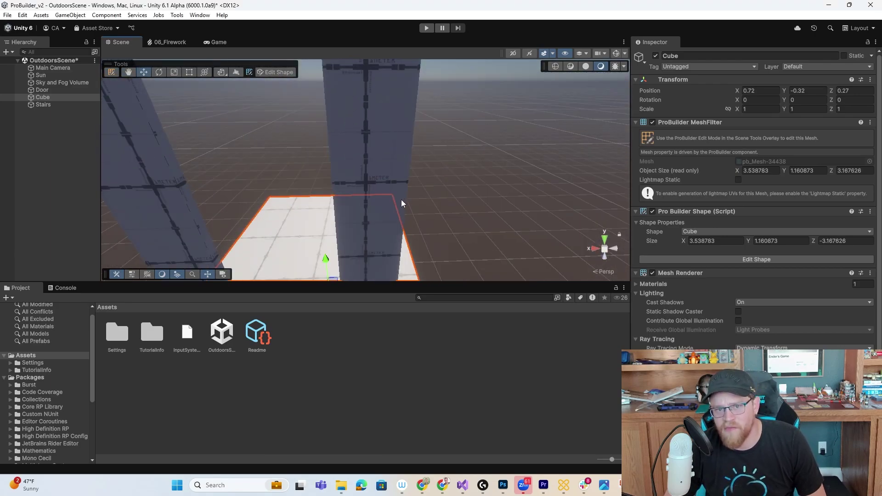
pyautogui.moveTo(401, 199); pyautogui.dragTo(448, 79, button='middle')
pyautogui.keyDown('alt'); pyautogui.moveTo(448, 79); pyautogui.dragTo(251, 154); pyautogui.keyUp('alt')
pyautogui.moveTo(367, 177); pyautogui.dragTo(316, 155, button='middle')
pyautogui.keyDown('alt'); pyautogui.moveTo(316, 154); pyautogui.dragTo(353, 178); pyautogui.keyUp('alt')
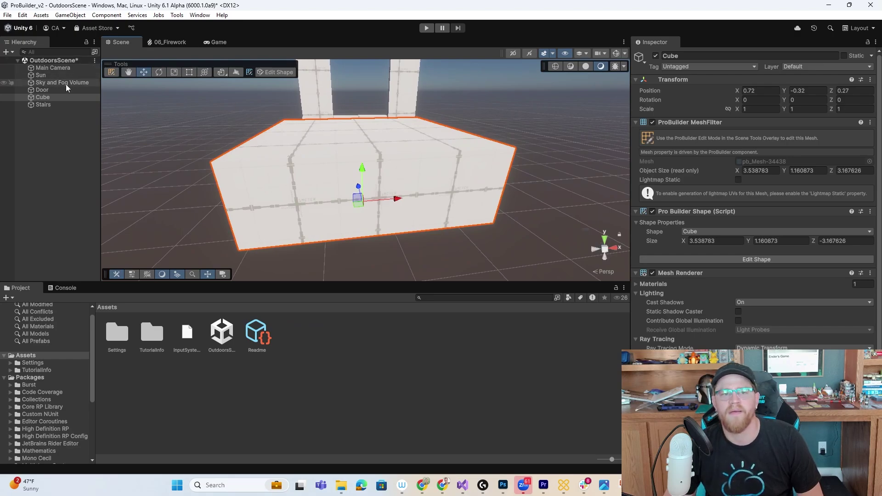
# Enter ProBuilder mesh editing on the cube and extrude its end face 1 m away from the door.
pyautogui.click(111, 72)
pyautogui.keyDown('alt'); pyautogui.moveTo(147, 128); pyautogui.dragTo(475, 201); pyautogui.keyUp('alt')
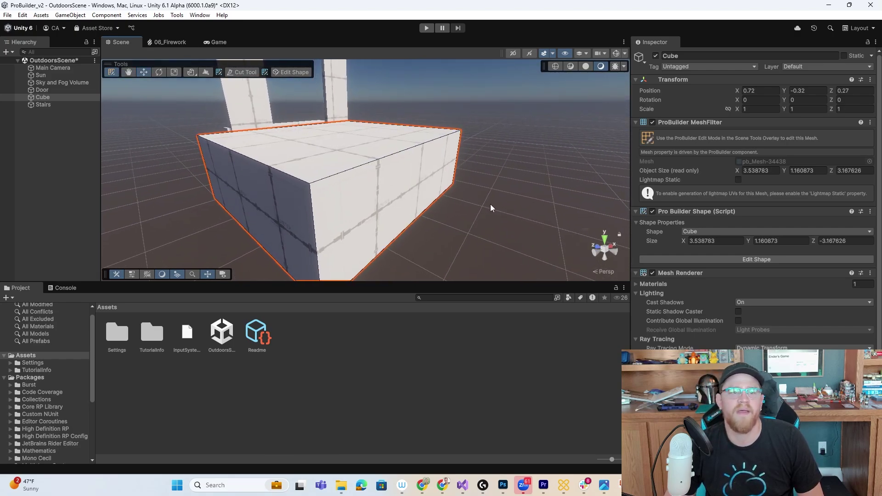
pyautogui.scroll(-4, 490, 204)
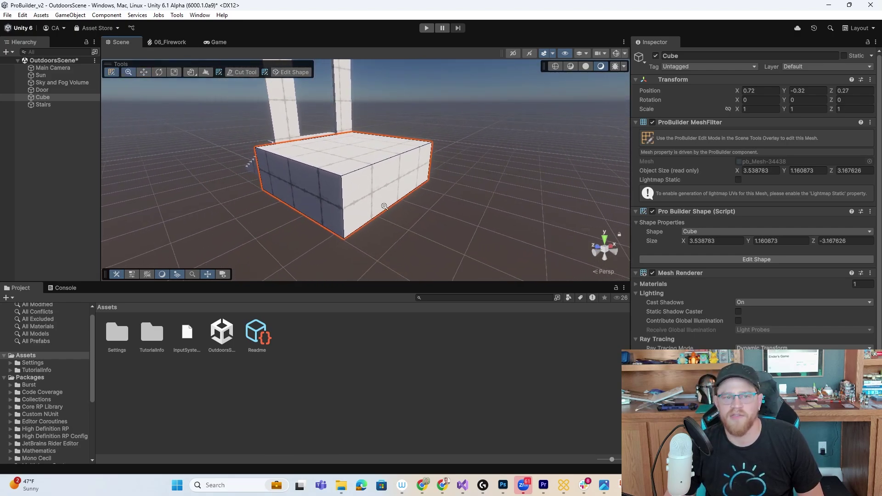
pyautogui.click(111, 73)
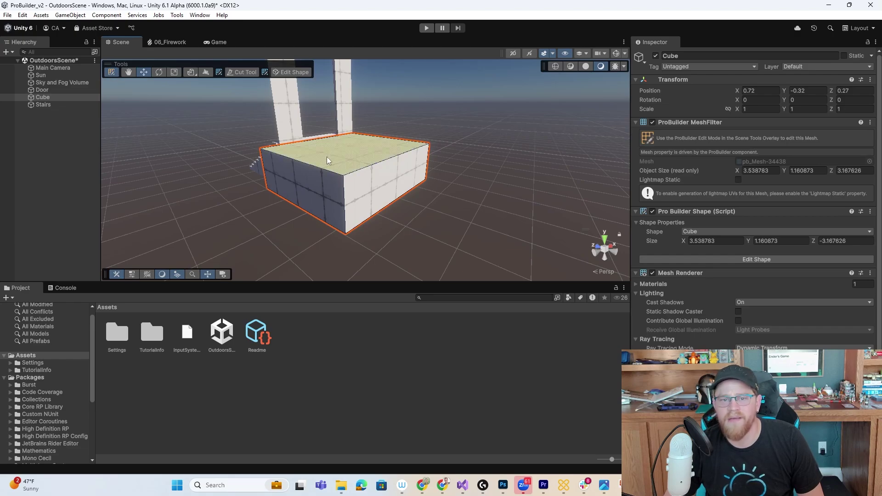
pyautogui.click(388, 177)
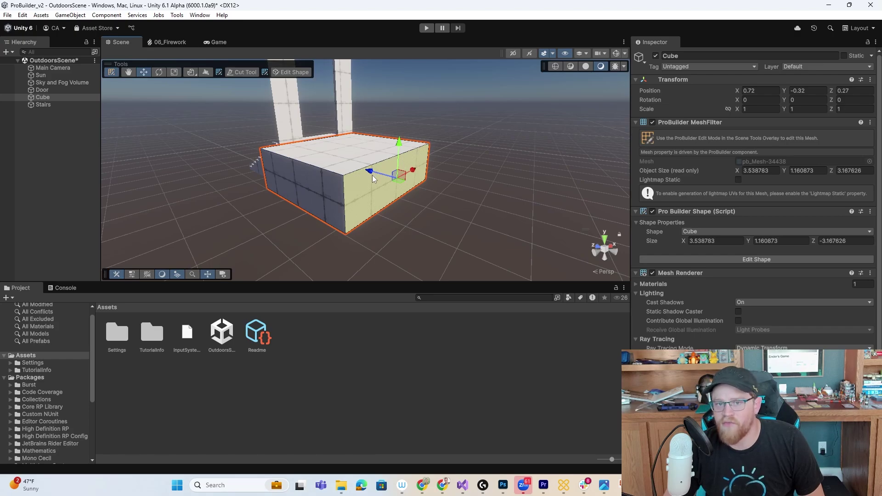
pyautogui.click(395, 190)
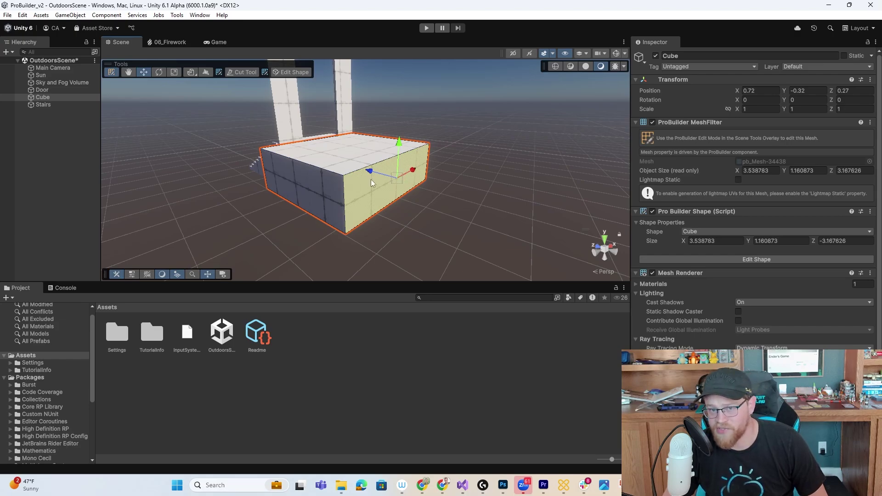
pyautogui.moveTo(371, 176); pyautogui.dragTo(397, 195)
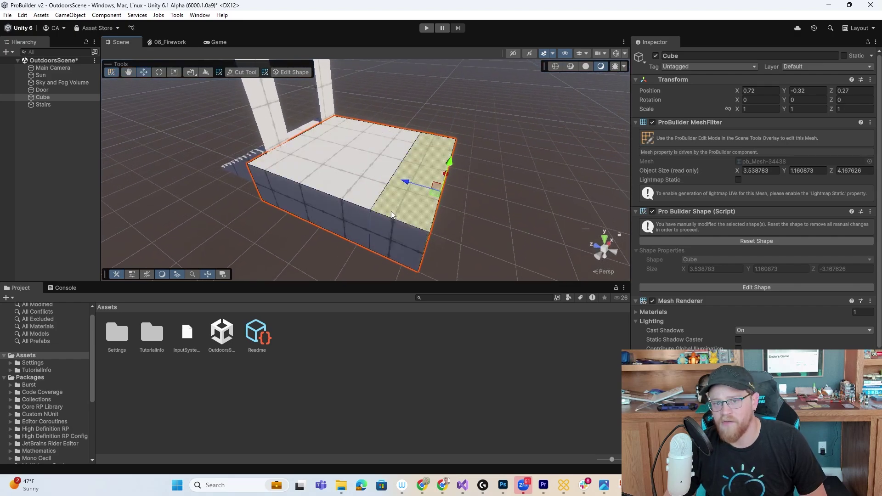
pyautogui.keyDown('alt'); pyautogui.moveTo(410, 200); pyautogui.dragTo(445, 175); pyautogui.keyUp('alt')
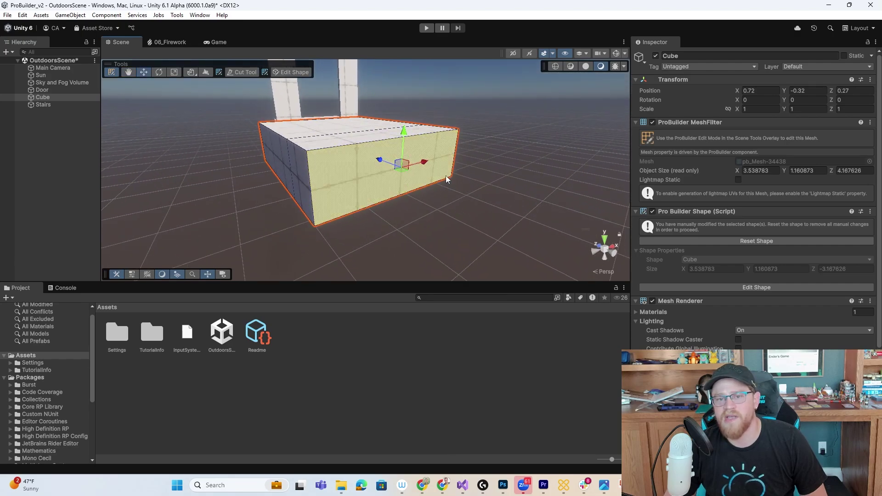
# Extrude the cube's end face by 0.5 along the face normal and pull it 1 m farther out.
pyautogui.rightClick(406, 166)
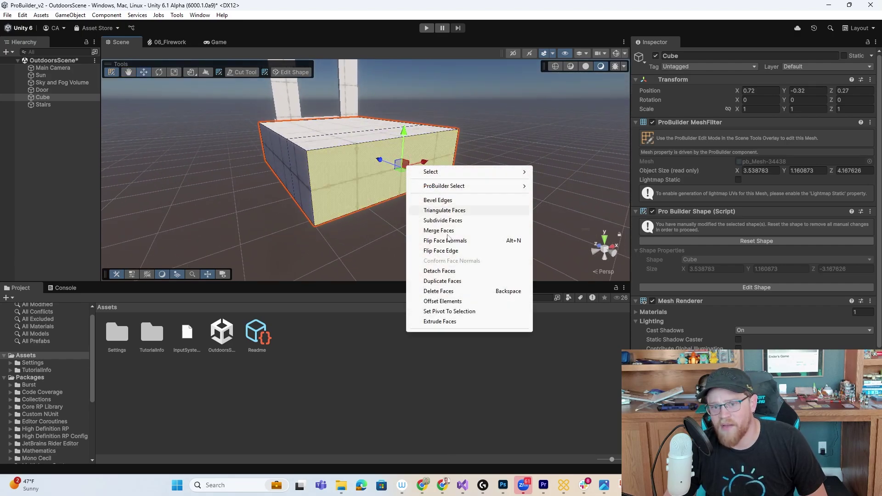
pyautogui.click(440, 321)
pyautogui.keyDown('alt'); pyautogui.moveTo(408, 203); pyautogui.dragTo(466, 247); pyautogui.keyUp('alt')
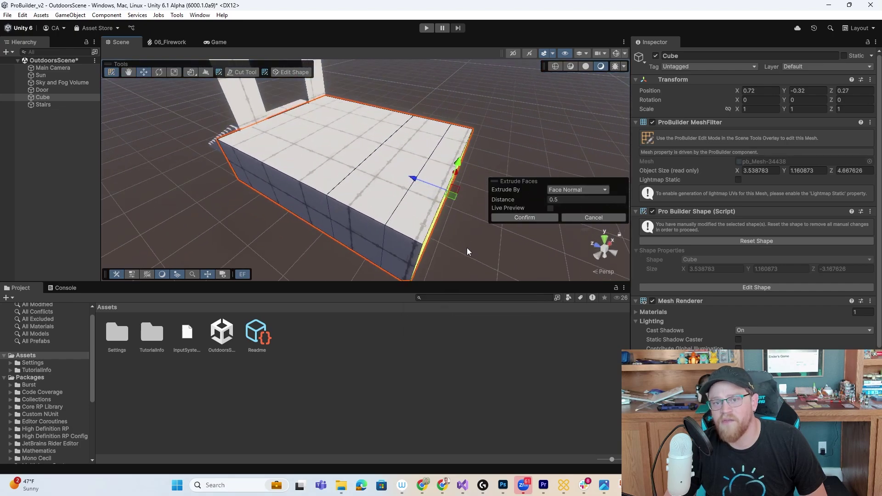
pyautogui.moveTo(433, 189)
pyautogui.mouseDown()
pyautogui.moveTo(473, 202)
pyautogui.moveTo(378, 175)
pyautogui.moveTo(483, 205)
pyautogui.moveTo(452, 196)
pyautogui.moveTo(388, 151)
pyautogui.moveTo(510, 183)
pyautogui.moveTo(436, 201)
pyautogui.mouseUp()
pyautogui.scroll(-4, 509, 179)
pyautogui.rightClick(435, 201)
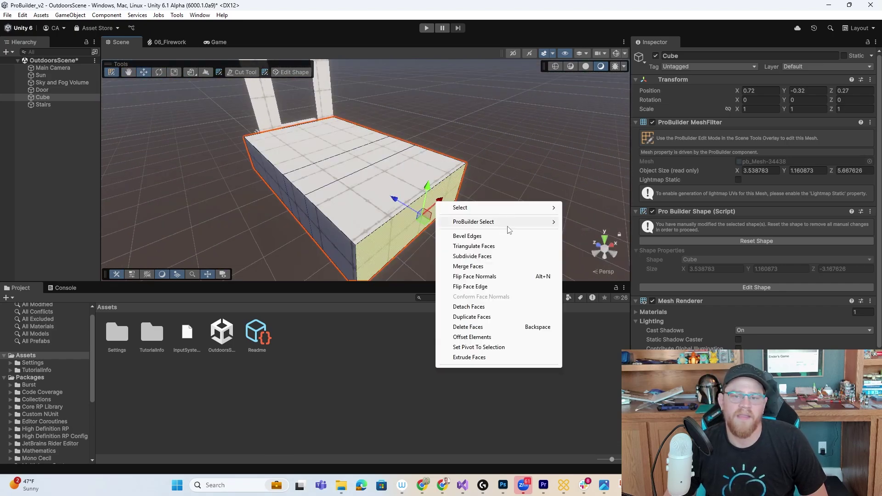
pyautogui.click(499, 172)
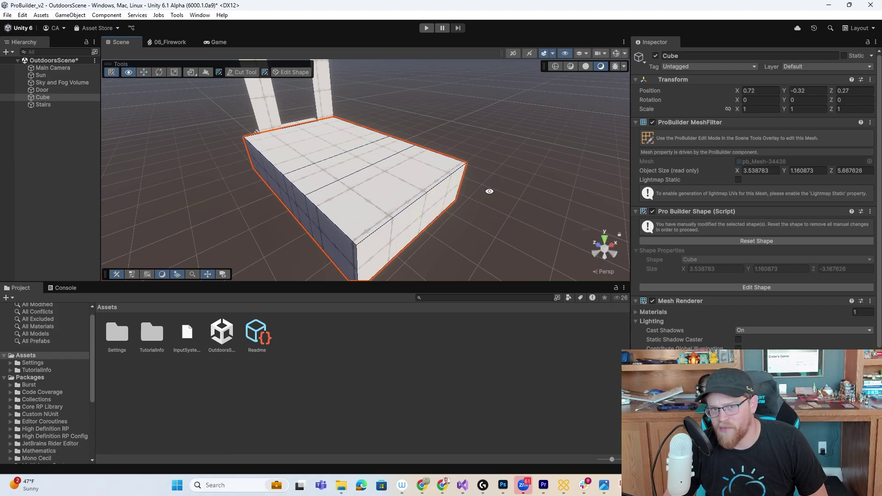
pyautogui.keyDown('alt'); pyautogui.moveTo(489, 191); pyautogui.dragTo(269, 162); pyautogui.keyUp('alt')
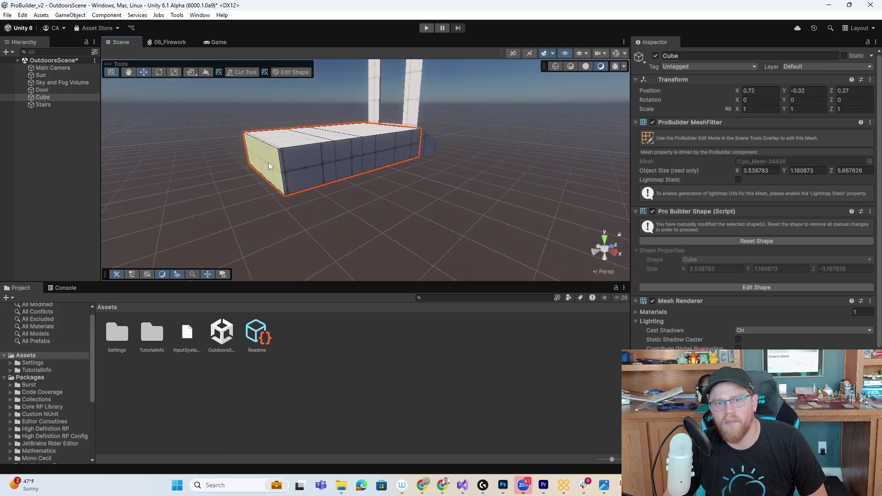
pyautogui.click(285, 145)
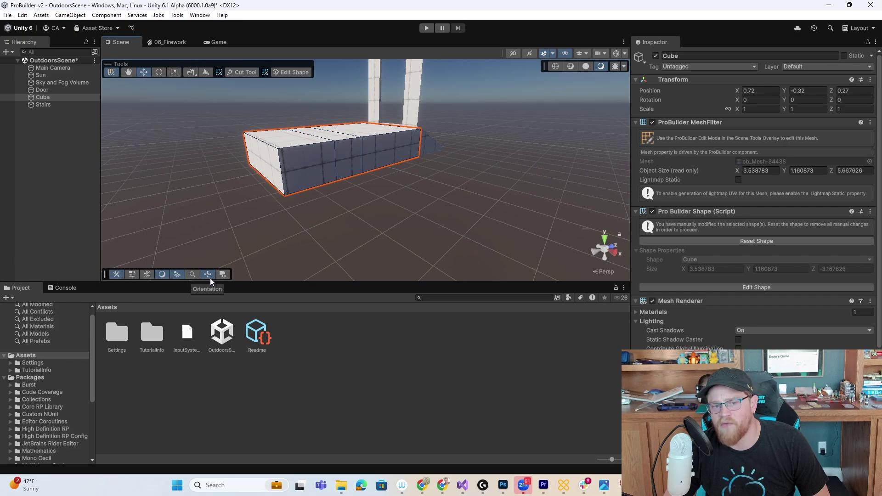
# Show the Tool Settings overlay, dock it in the bar above the scene and keep face selection active.
pyautogui.click(131, 274)
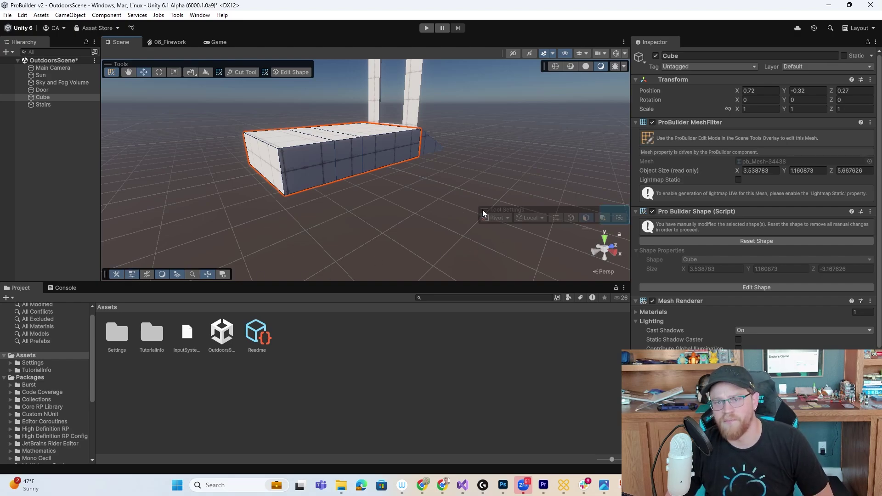
pyautogui.moveTo(483, 209); pyautogui.dragTo(106, 46)
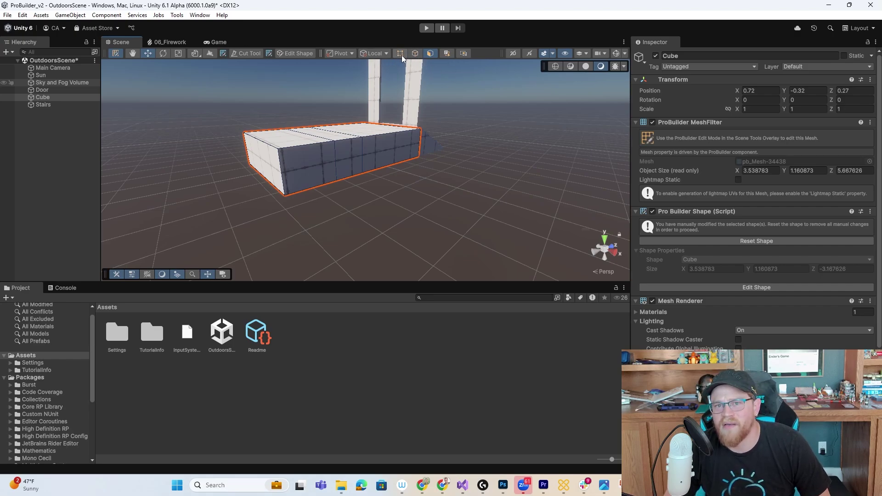
pyautogui.click(430, 53)
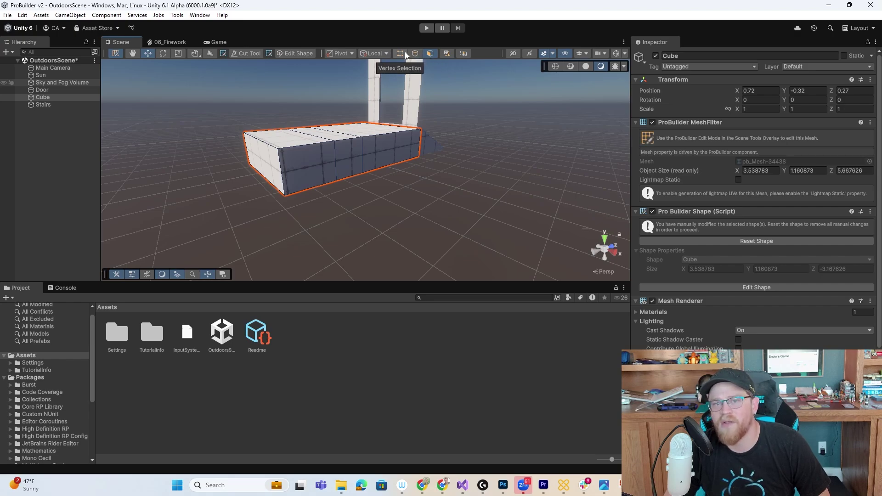
# Switch to vertex selection and raise the two upper vertices of the cube's far end by 1 m.
pyautogui.click(401, 52)
pyautogui.keyDown('alt'); pyautogui.moveTo(384, 90); pyautogui.dragTo(462, 158); pyautogui.keyUp('alt')
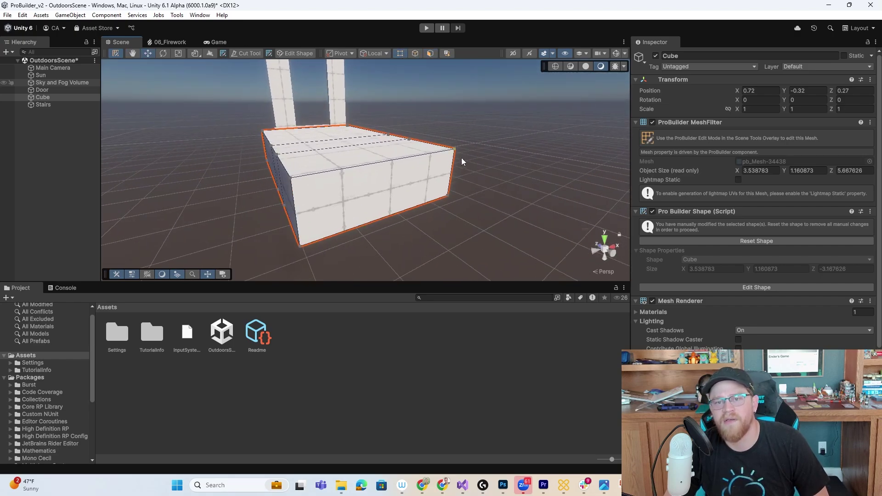
pyautogui.click(455, 150)
pyautogui.keyDown('alt'); pyautogui.moveTo(372, 192); pyautogui.dragTo(412, 192); pyautogui.keyUp('alt')
pyautogui.keyDown('shift'); pyautogui.click(413, 173); pyautogui.keyUp('shift')
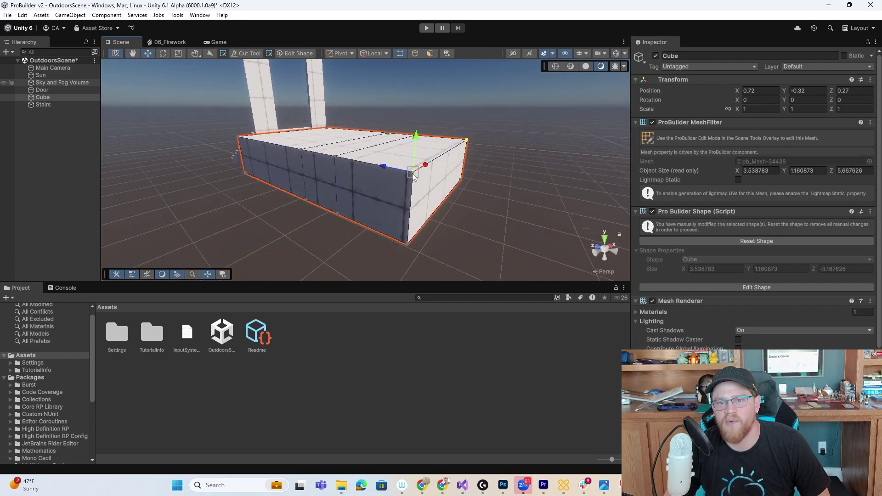
pyautogui.moveTo(419, 137); pyautogui.dragTo(416, 92)
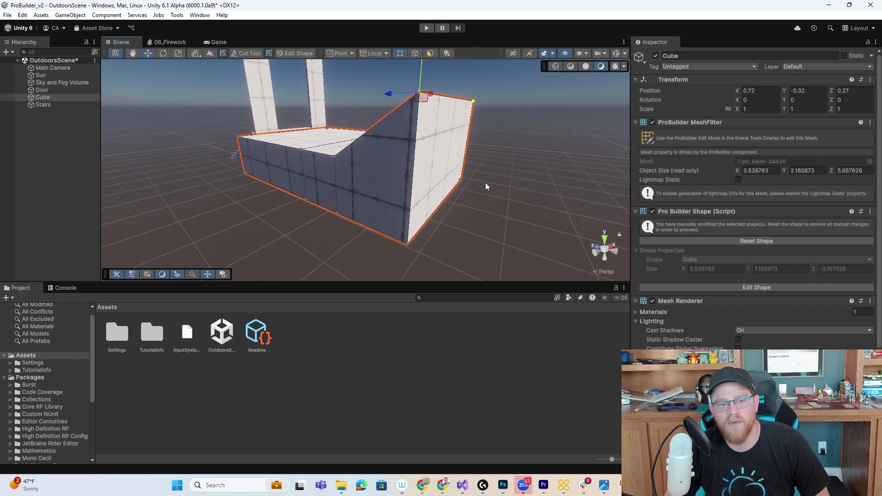
# Show the grid and snapping overlay, docked beside the tool settings above the scene.
pyautogui.keyDown('alt'); pyautogui.moveTo(485, 183); pyautogui.dragTo(521, 164); pyautogui.keyUp('alt')
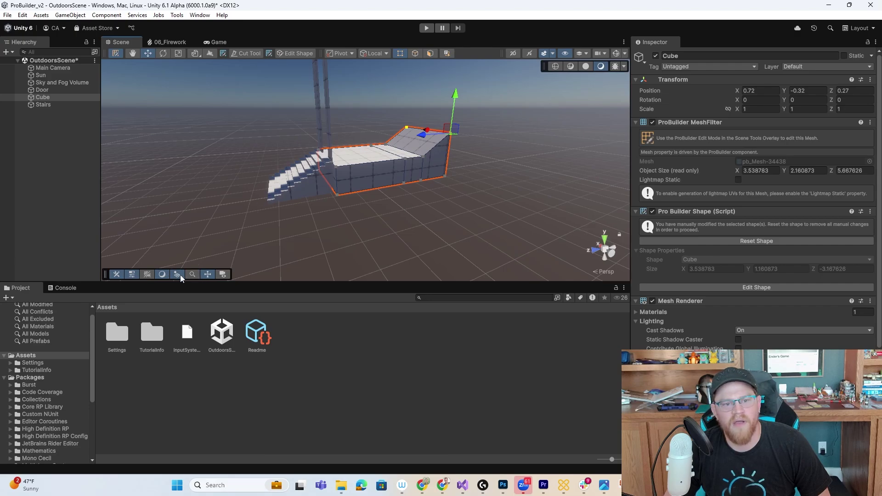
pyautogui.click(146, 275)
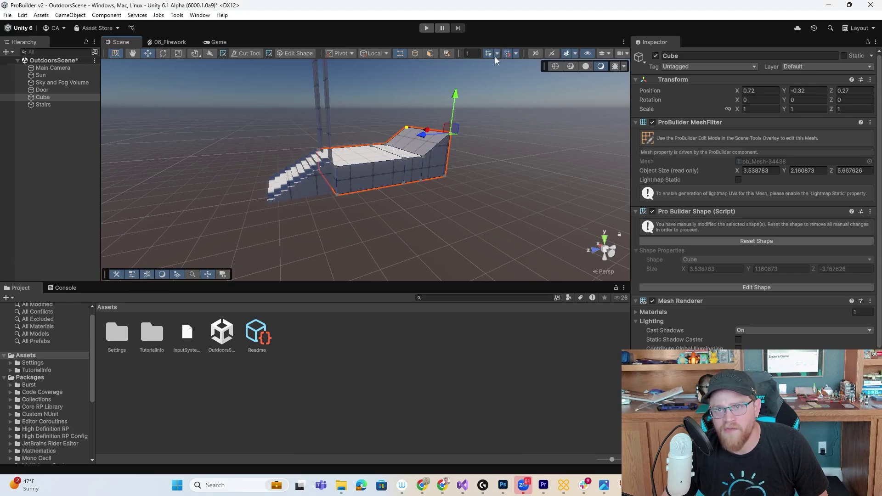
pyautogui.keyDown('alt'); pyautogui.moveTo(477, 158); pyautogui.dragTo(425, 190); pyautogui.keyUp('alt')
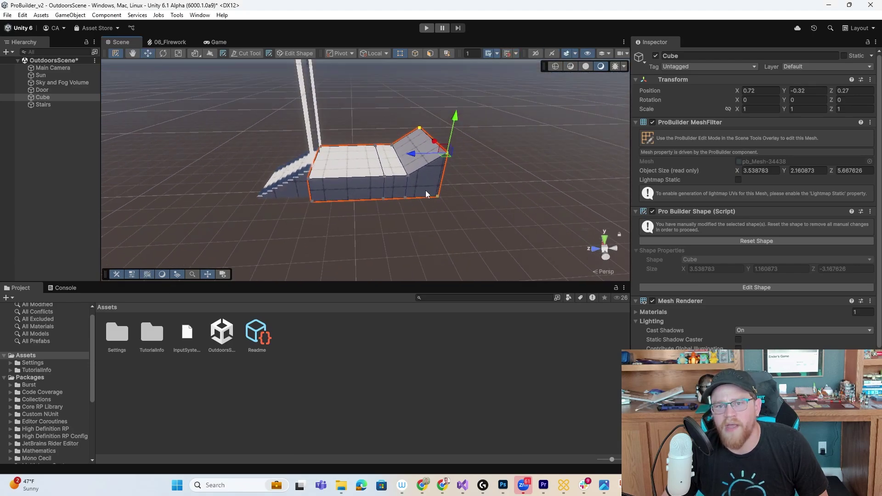
pyautogui.moveTo(412, 157); pyautogui.dragTo(475, 153)
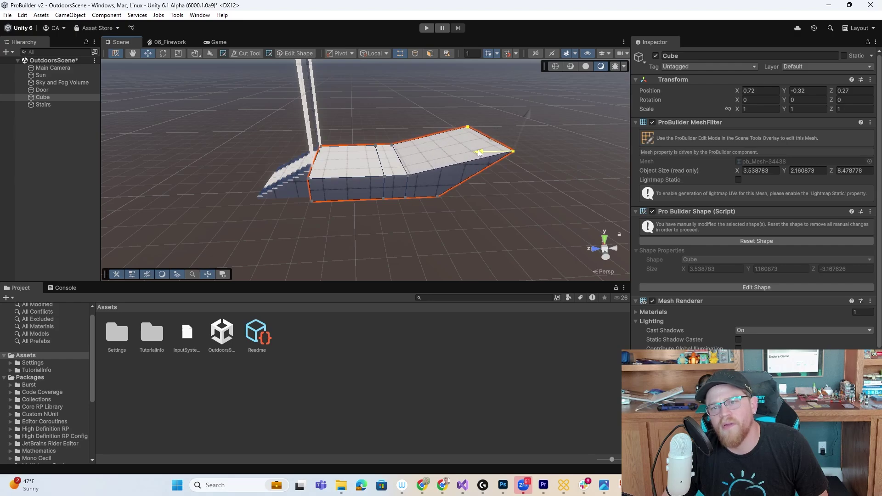
pyautogui.keyDown('alt'); pyautogui.moveTo(519, 191); pyautogui.dragTo(468, 185); pyautogui.keyUp('alt')
pyautogui.hotkey('ctrl', 'z')
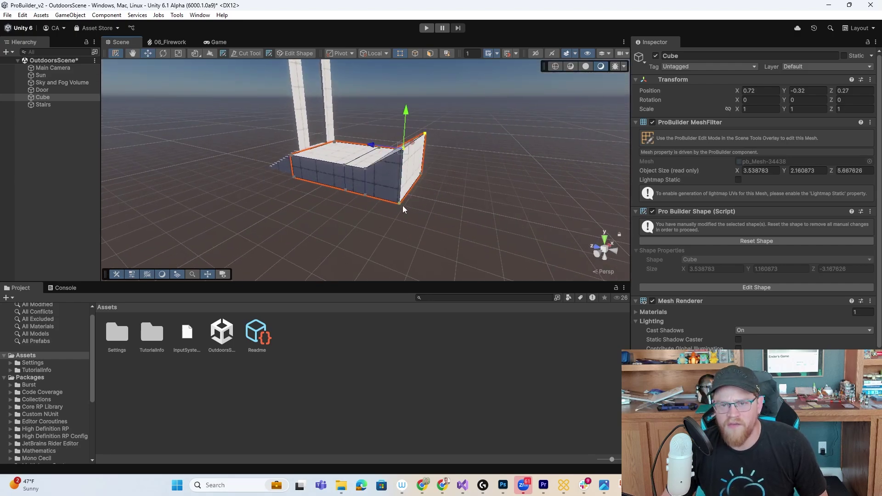
# Add the far end's two lower vertices to the selection and pull all four vertices 5 m away from the door.
pyautogui.keyDown('alt'); pyautogui.moveTo(402, 206); pyautogui.dragTo(432, 208); pyautogui.keyUp('alt')
pyautogui.keyDown('shift'); pyautogui.click(382, 185); pyautogui.keyUp('shift')
pyautogui.keyDown('shift'); pyautogui.click(422, 172); pyautogui.keyUp('shift')
pyautogui.scroll(-6, 510, 183)
pyautogui.moveTo(432, 208); pyautogui.dragTo(429, 209, button='middle')
pyautogui.keyDown('alt'); pyautogui.moveTo(429, 209); pyautogui.dragTo(421, 176); pyautogui.keyUp('alt')
# Collapse the two upper vertices at the cube's far end into a single point.
pyautogui.rightClick(439, 168)
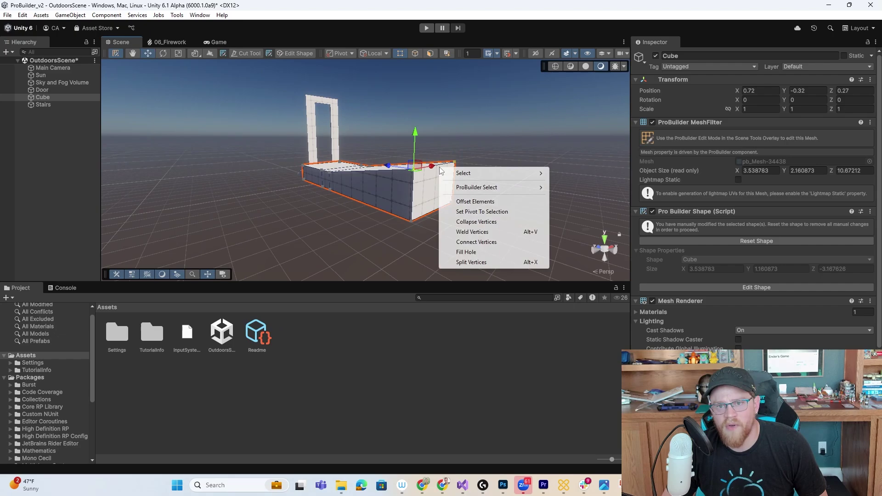
pyautogui.moveTo(456, 178)
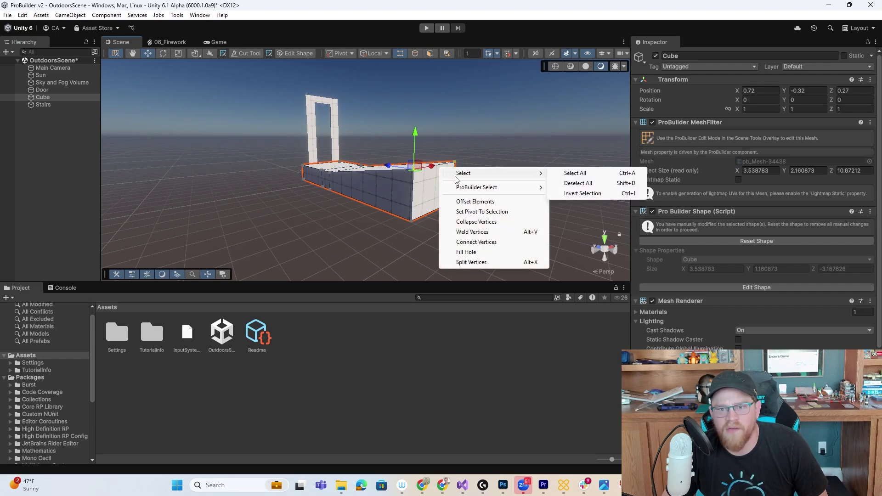
pyautogui.click(506, 221)
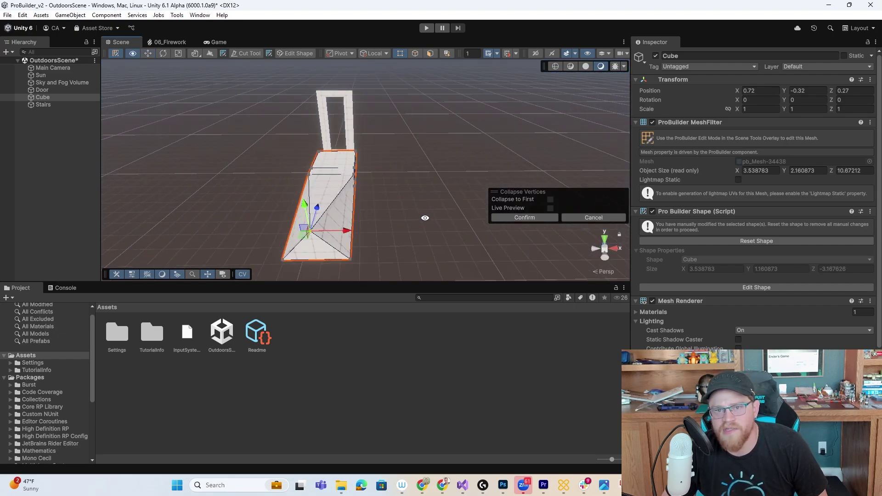
pyautogui.keyDown('alt'); pyautogui.moveTo(425, 218); pyautogui.dragTo(334, 183); pyautogui.keyUp('alt')
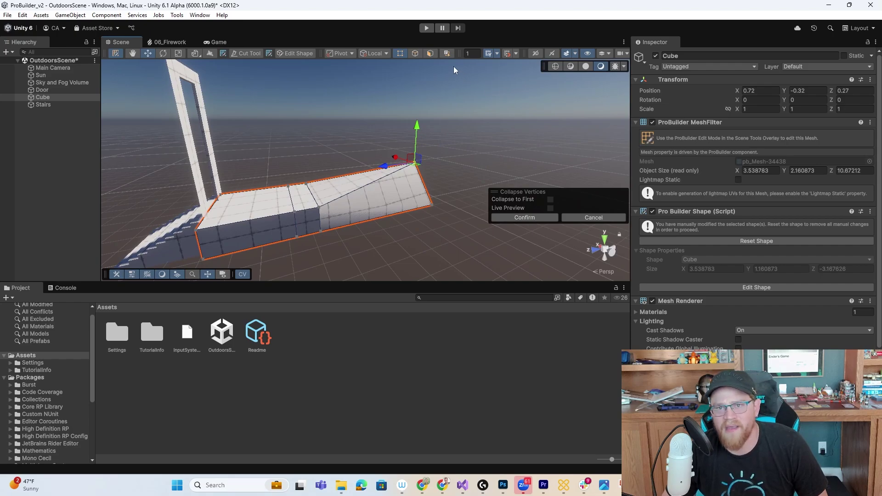
# Switch to face selection, hide the grid and snapping overlay, and select the triangular face at the cube's far end.
pyautogui.click(431, 53)
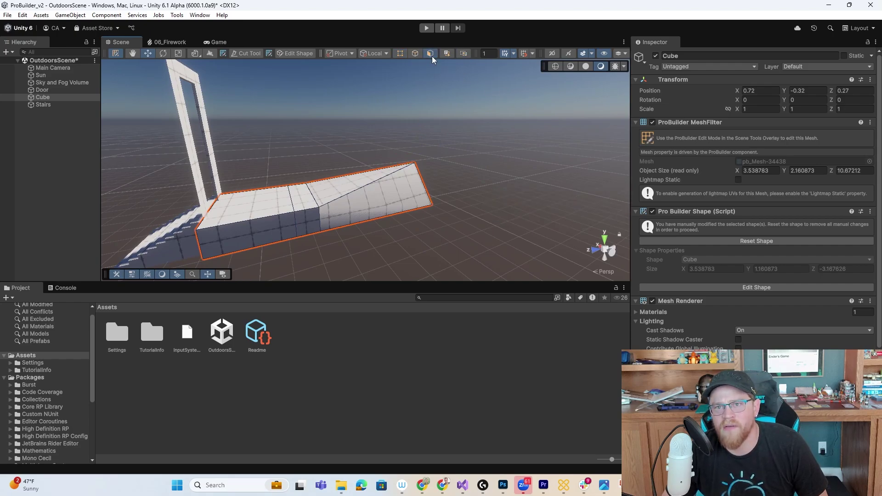
pyautogui.click(149, 277)
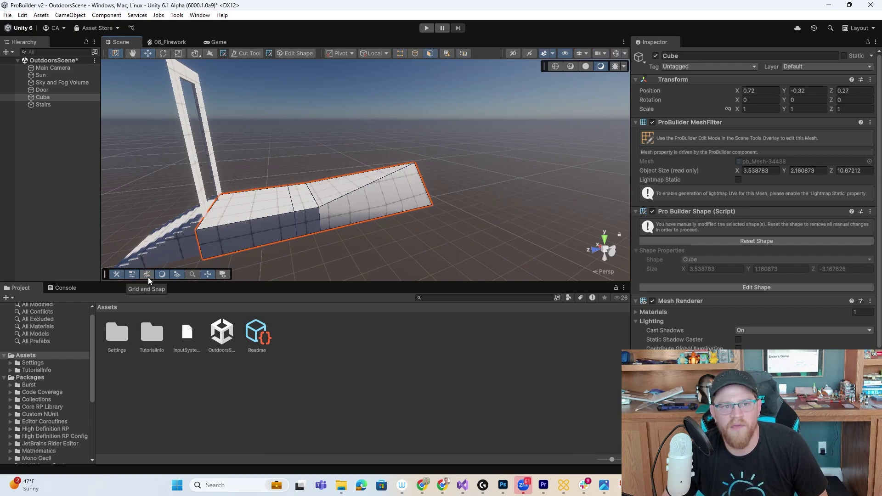
pyautogui.keyDown('alt'); pyautogui.moveTo(540, 166); pyautogui.dragTo(331, 198); pyautogui.keyUp('alt')
pyautogui.click(367, 197)
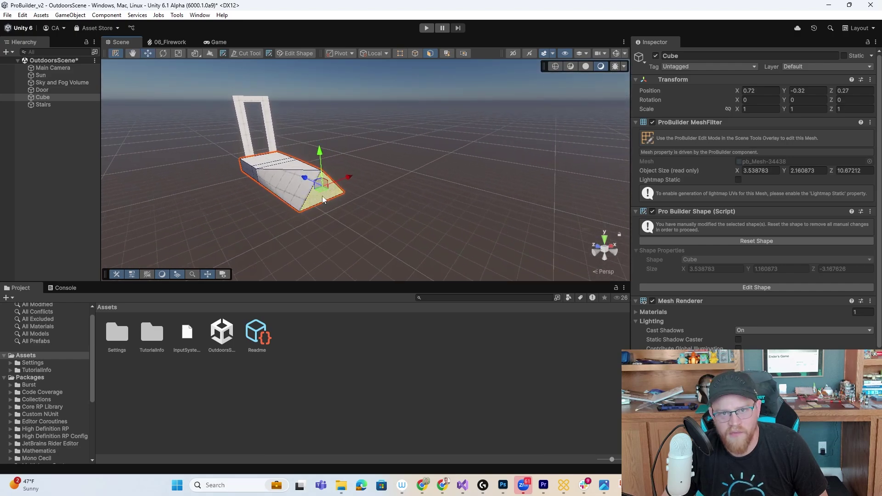
# Extrude the triangular end face 0.5 along its face normal and pull it about 7.8 m farther from the door.
pyautogui.rightClick(325, 198)
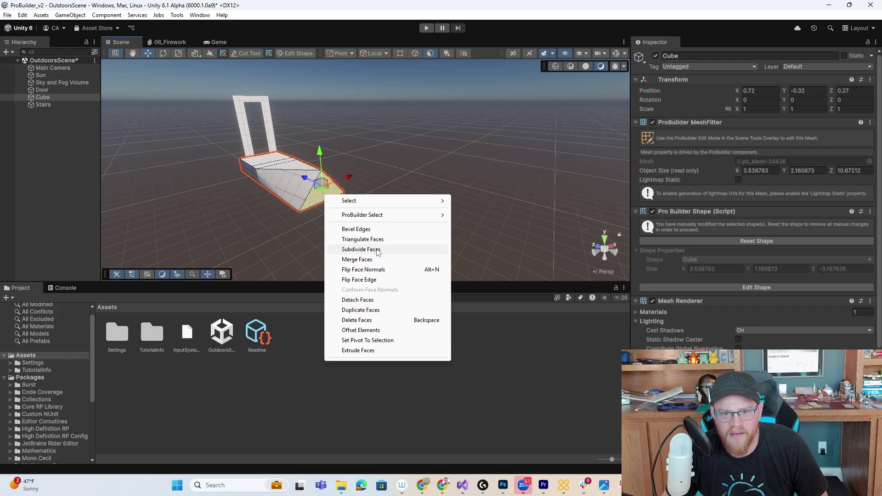
pyautogui.click(363, 350)
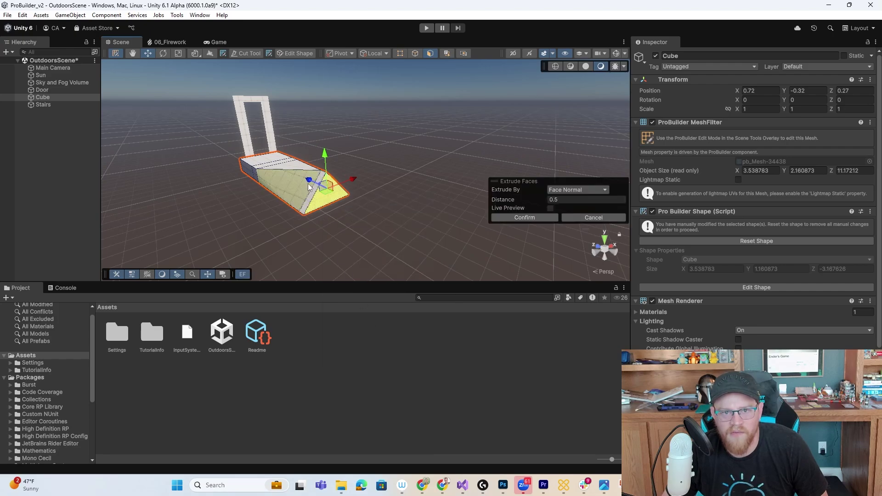
pyautogui.moveTo(308, 183); pyautogui.dragTo(434, 229)
pyautogui.keyDown('alt'); pyautogui.moveTo(520, 203); pyautogui.dragTo(294, 138); pyautogui.keyUp('alt')
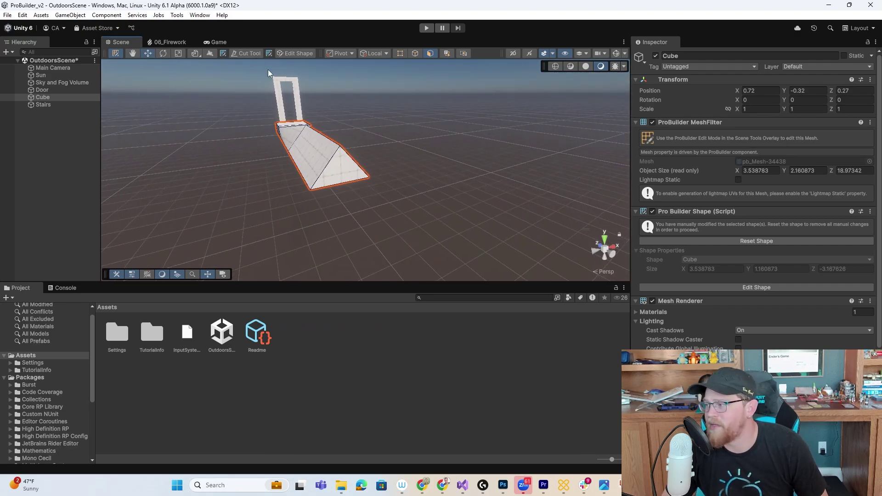
# Use the Cut Tool to cut a line lengthwise across the tapered side face between the door platform and the extruded section.
pyautogui.click(243, 52)
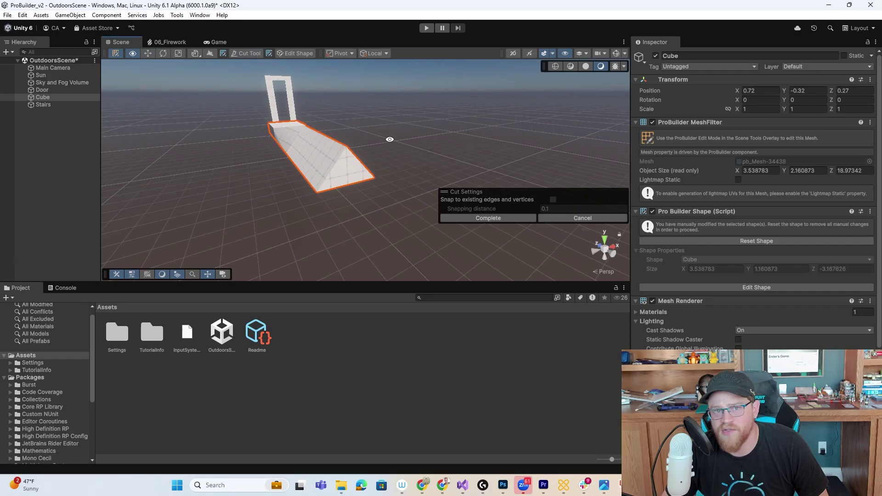
pyautogui.keyDown('alt'); pyautogui.moveTo(390, 137); pyautogui.dragTo(291, 68); pyautogui.keyUp('alt')
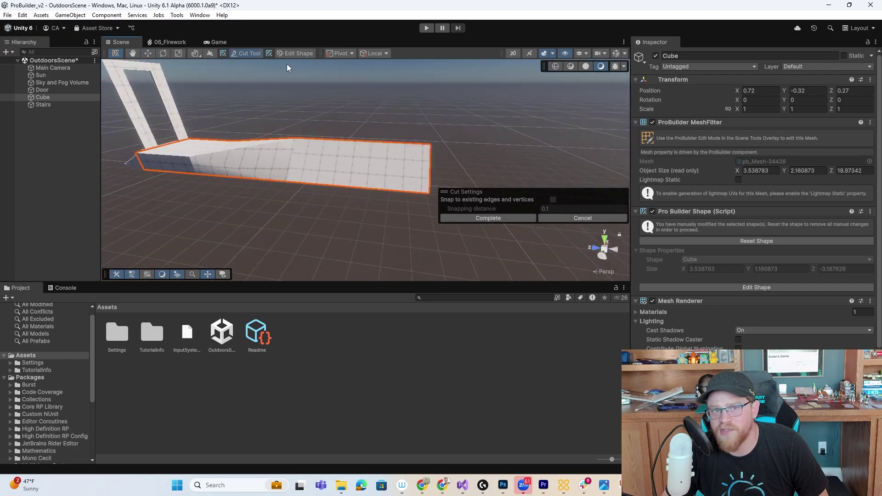
pyautogui.click(293, 160)
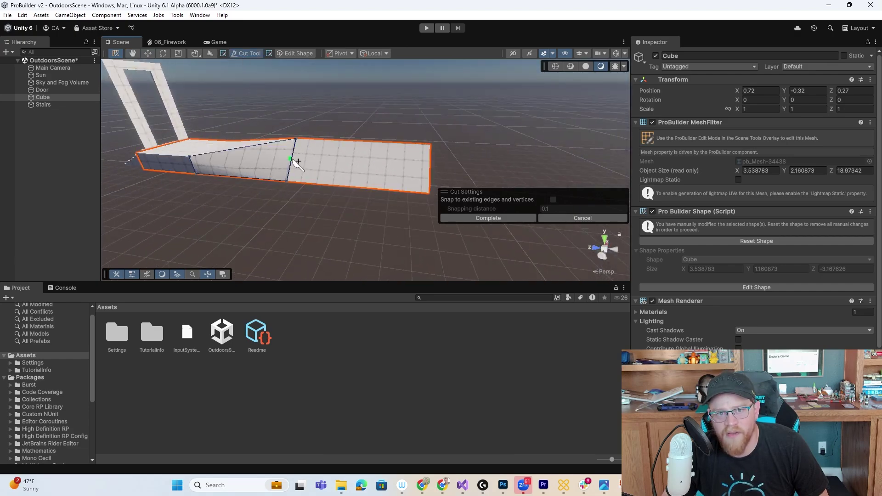
pyautogui.click(193, 164)
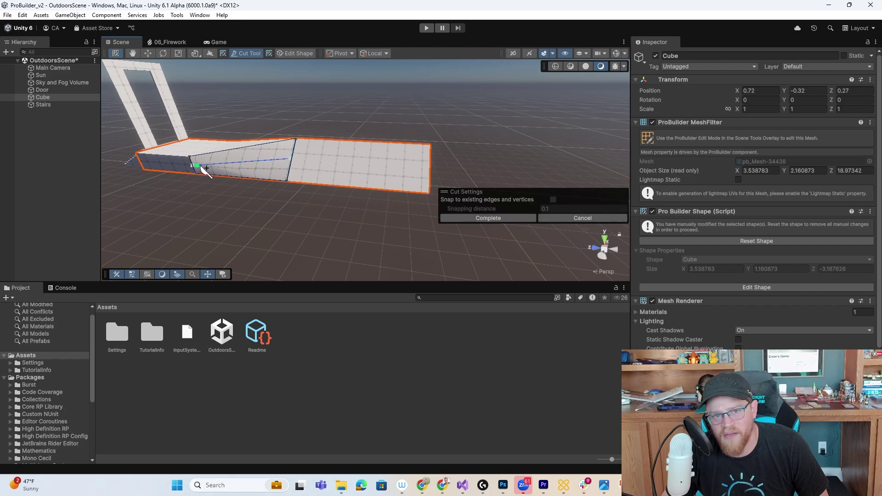
pyautogui.press('Return')
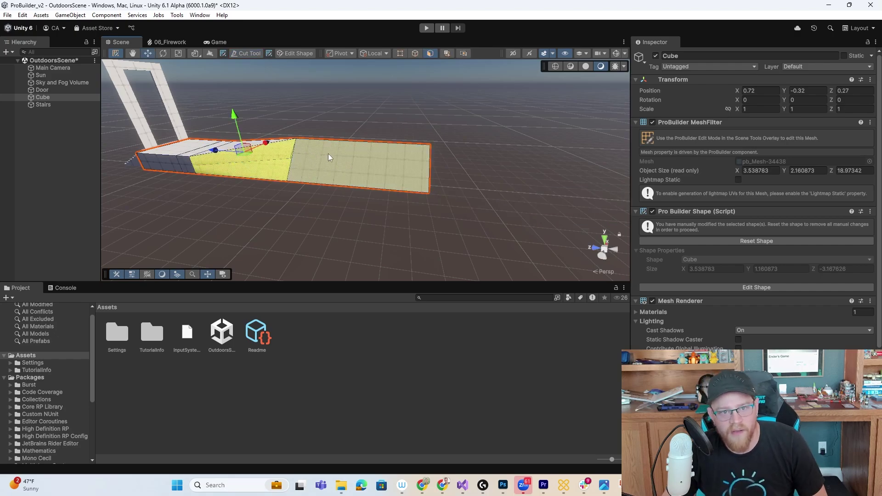
# Extrude the tapered side face about 6 m outwards to form a branch off the platform.
pyautogui.keyDown('alt'); pyautogui.moveTo(328, 153); pyautogui.dragTo(182, 165); pyautogui.keyUp('alt')
pyautogui.press('q')
pyautogui.press('w')
pyautogui.press('f')
pyautogui.keyDown('alt'); pyautogui.moveTo(398, 198); pyautogui.dragTo(331, 196, button='right'); pyautogui.keyUp('alt')
pyautogui.keyDown('alt'); pyautogui.moveTo(331, 196); pyautogui.dragTo(586, 192); pyautogui.keyUp('alt')
pyautogui.moveTo(586, 192); pyautogui.dragTo(478, 184, button='middle')
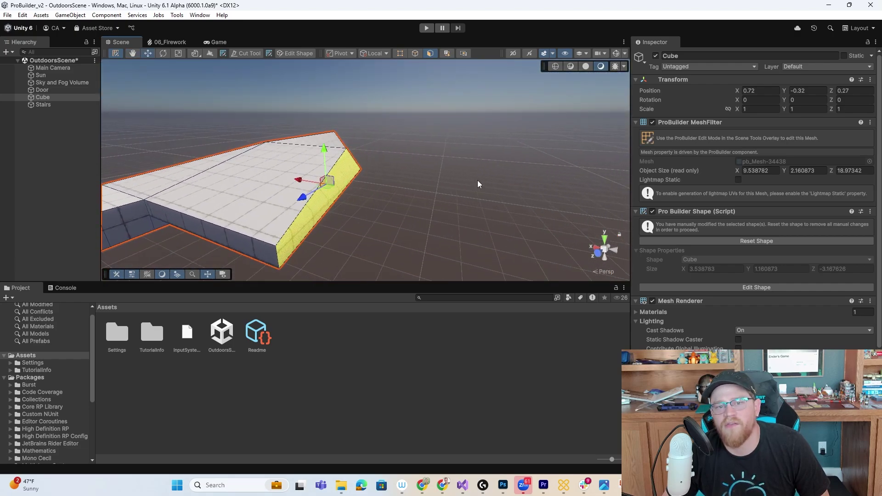
# Examine the reshaped platform and its new side branch from several directions.
pyautogui.keyDown('alt'); pyautogui.moveTo(193, 179); pyautogui.dragTo(500, 183); pyautogui.keyUp('alt')
pyautogui.keyDown('alt'); pyautogui.moveTo(500, 183); pyautogui.dragTo(254, 167, button='right'); pyautogui.keyUp('alt')
pyautogui.keyDown('alt'); pyautogui.moveTo(276, 168); pyautogui.dragTo(524, 193); pyautogui.keyUp('alt')
pyautogui.click(505, 196)
pyautogui.keyDown('alt'); pyautogui.moveTo(432, 209); pyautogui.dragTo(540, 181); pyautogui.keyUp('alt')
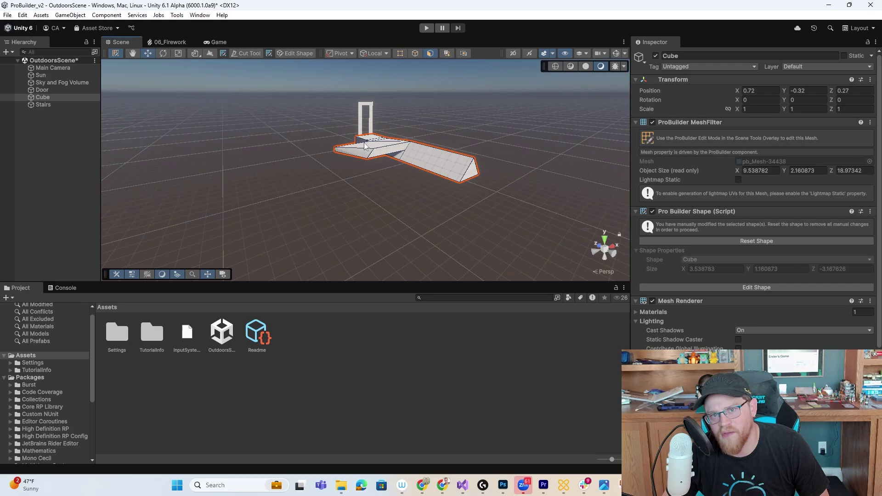
pyautogui.keyDown('alt'); pyautogui.moveTo(333, 152); pyautogui.dragTo(494, 135); pyautogui.keyUp('alt')
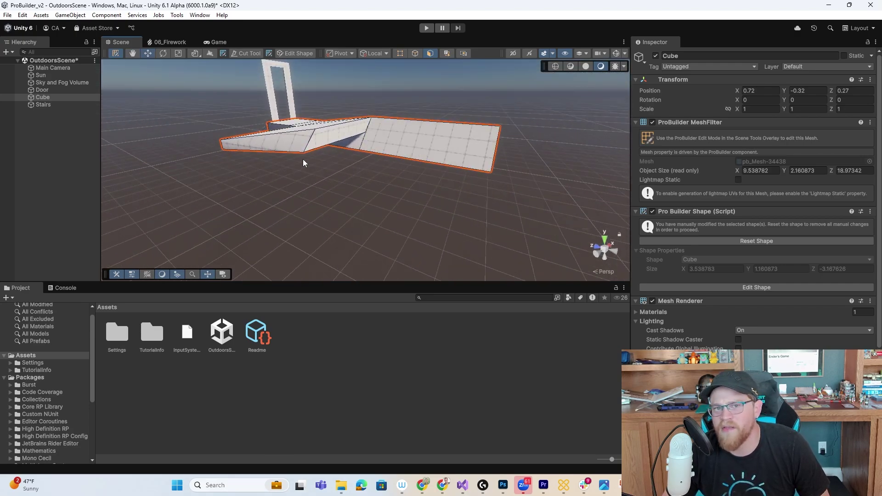
pyautogui.keyDown('alt'); pyautogui.moveTo(303, 163); pyautogui.dragTo(427, 162); pyautogui.keyUp('alt')
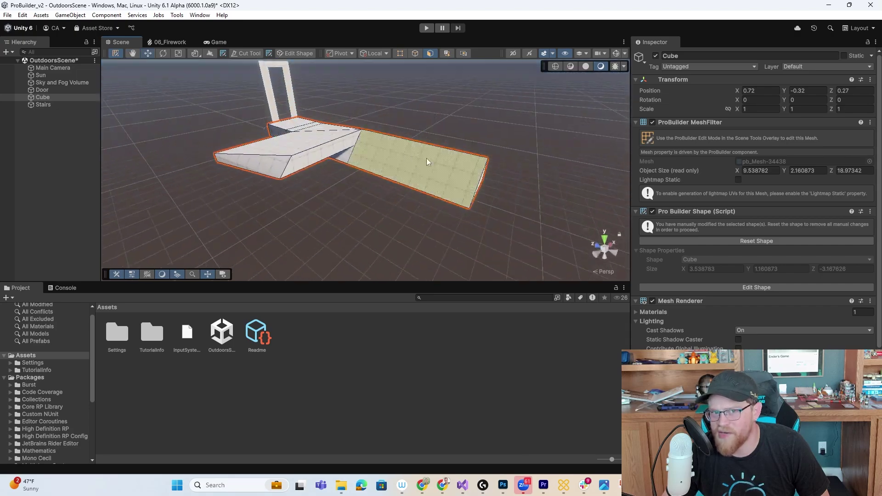
pyautogui.keyDown('alt'); pyautogui.moveTo(543, 150); pyautogui.dragTo(458, 160); pyautogui.keyUp('alt')
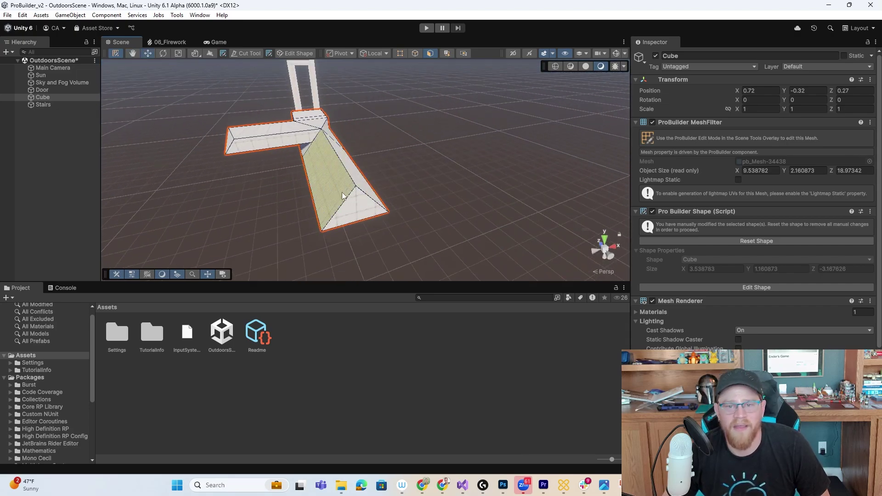
# Select the triangular face at the far end of the long section and inspect it from the side.
pyautogui.click(365, 206)
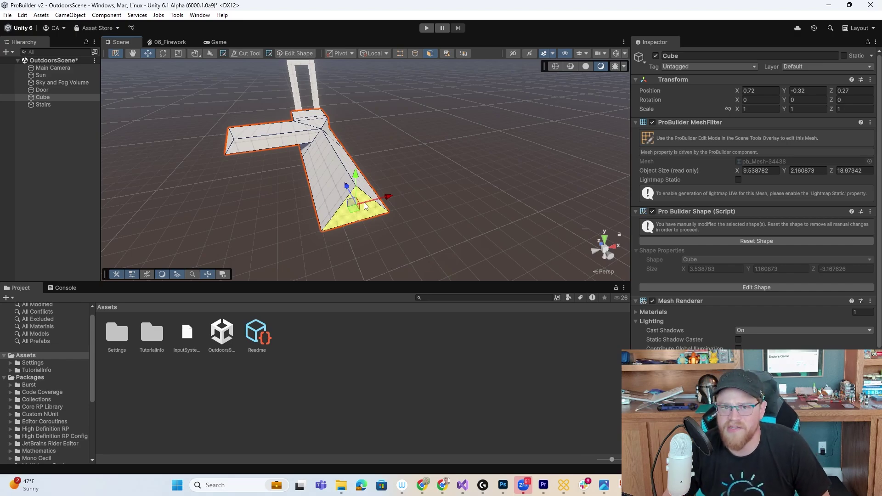
pyautogui.keyDown('alt'); pyautogui.moveTo(294, 206); pyautogui.dragTo(464, 192); pyautogui.keyUp('alt')
pyautogui.moveTo(501, 188); pyautogui.dragTo(531, 215, button='middle')
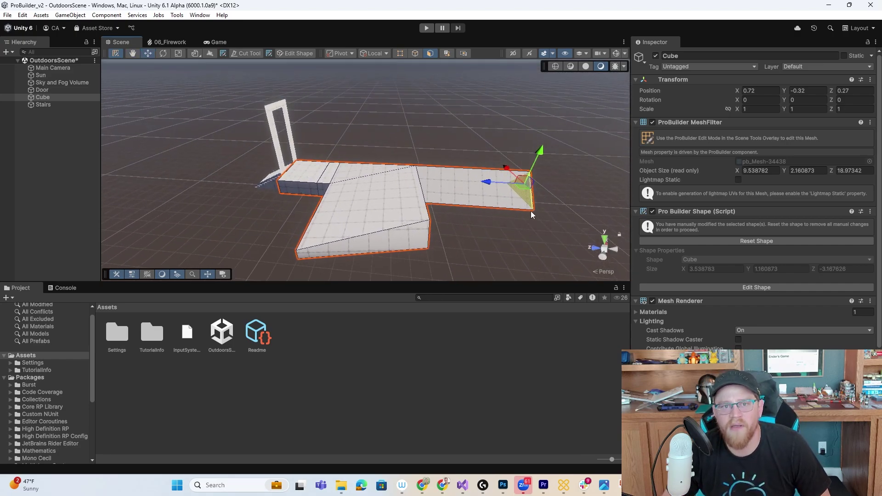
pyautogui.keyDown('alt'); pyautogui.moveTo(532, 214); pyautogui.dragTo(463, 180); pyautogui.keyUp('alt')
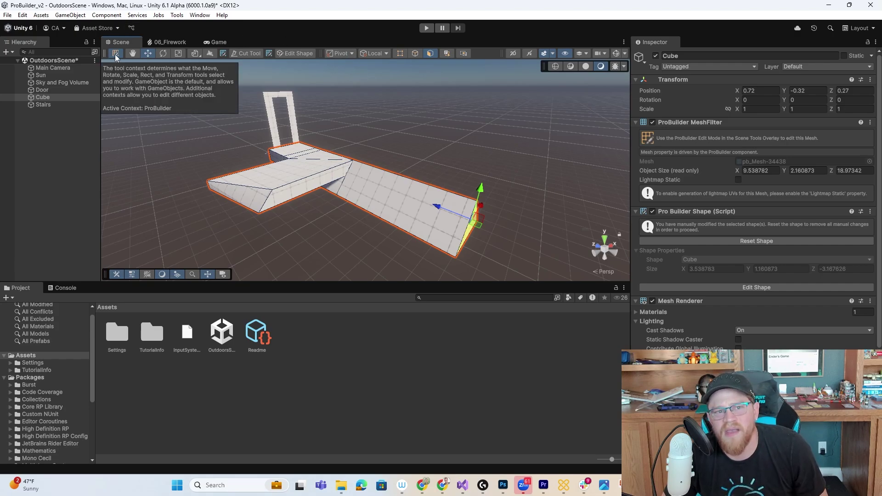
# Change the drag-selection options for faces and box-select faces across the whole platform mesh.
pyautogui.click(445, 53)
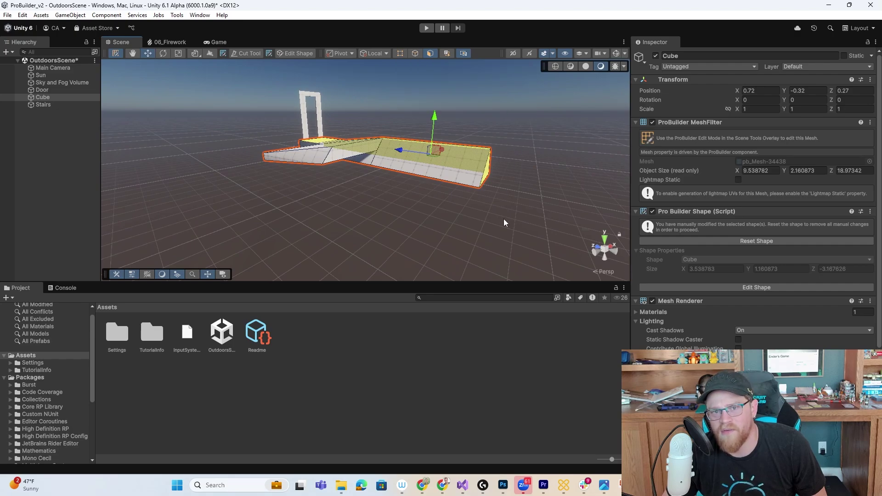
pyautogui.moveTo(503, 218); pyautogui.dragTo(151, 53)
pyautogui.keyDown('alt'); pyautogui.moveTo(231, 107); pyautogui.dragTo(354, 117); pyautogui.keyUp('alt')
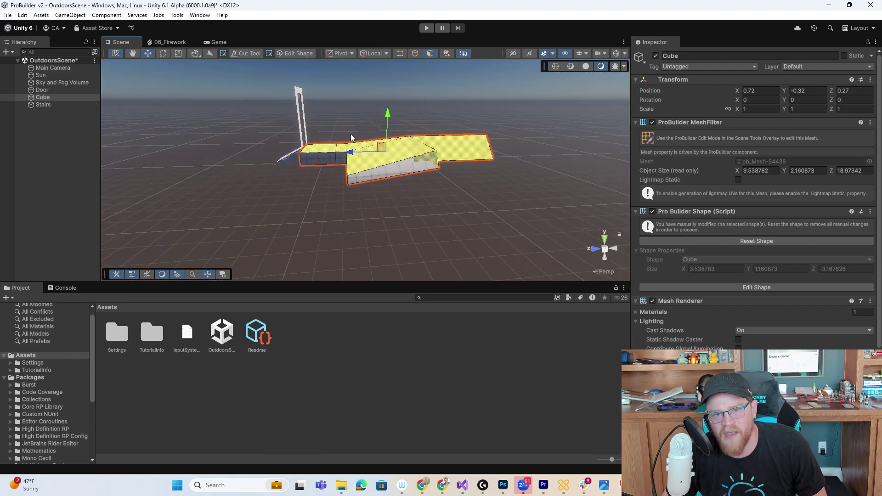
pyautogui.press('r')
pyautogui.moveTo(222, 86); pyautogui.dragTo(556, 209)
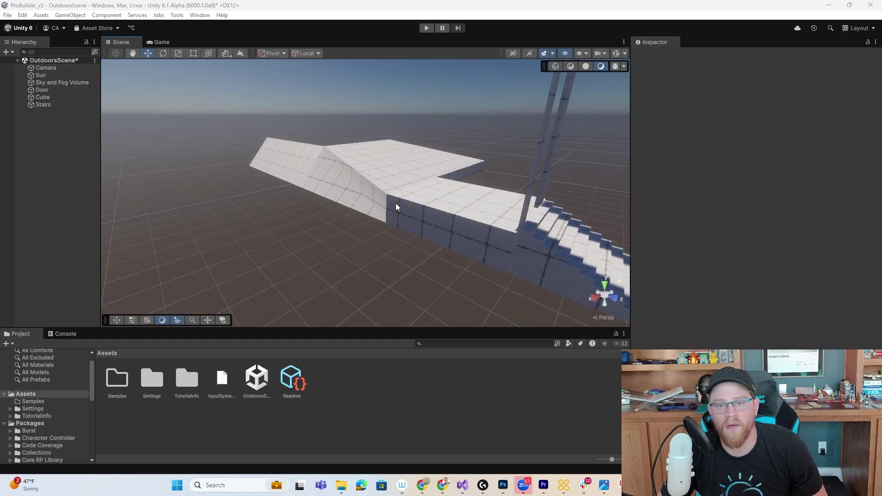
# Create a cube as a thin wall along the platform's edge beside the door, about 4.5 m long, 5.7 m high and 0.27 m thick.
pyautogui.keyDown('alt'); pyautogui.moveTo(516, 126); pyautogui.dragTo(354, 122); pyautogui.keyUp('alt')
pyautogui.moveTo(435, 187); pyautogui.dragTo(417, 177, button='middle')
pyautogui.scroll(-8, 416, 177)
pyautogui.scroll(6, 327, 164)
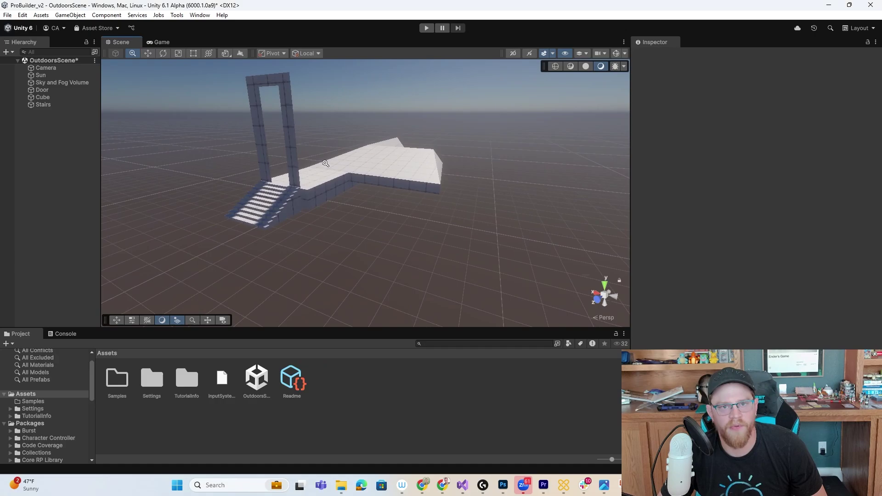
pyautogui.keyDown('alt'); pyautogui.moveTo(336, 169); pyautogui.dragTo(312, 196); pyautogui.keyUp('alt')
pyautogui.click(305, 198)
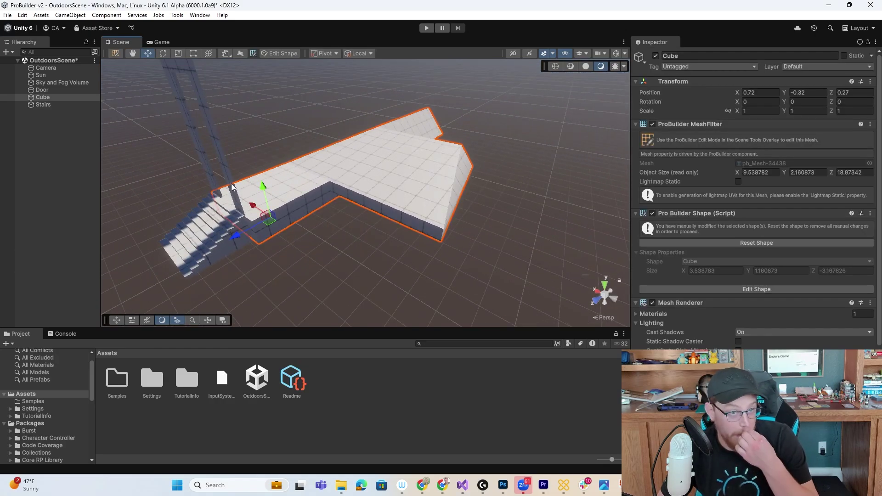
pyautogui.click(225, 56)
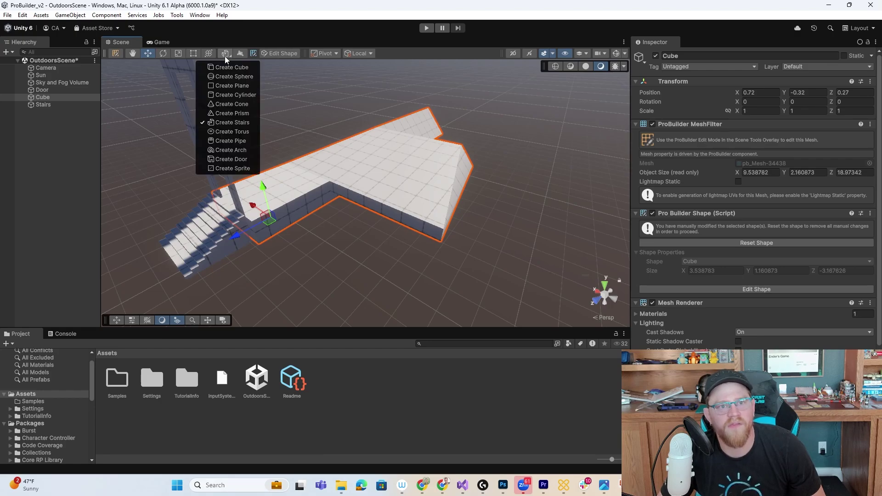
pyautogui.click(235, 68)
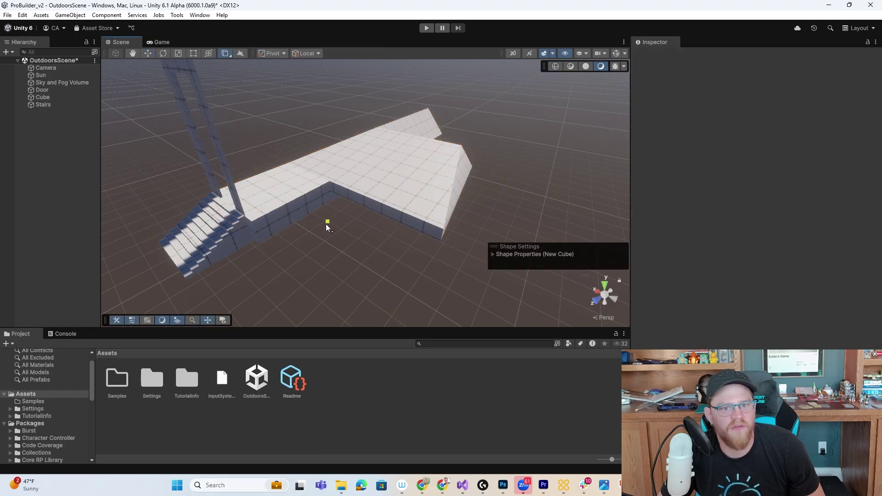
pyautogui.moveTo(261, 246); pyautogui.dragTo(340, 200)
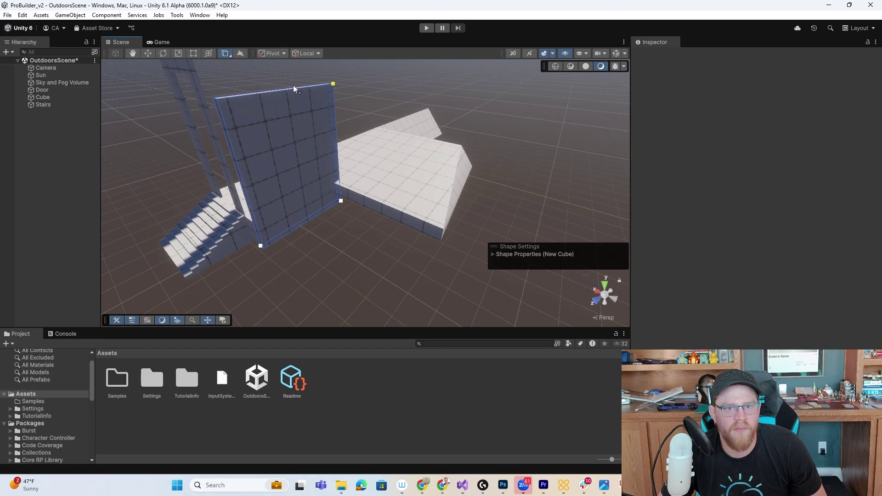
pyautogui.click(293, 85)
# Shorten the new wall to about 4.08 m and raise it by 1 m so it stands on the platform.
pyautogui.keyDown('alt'); pyautogui.moveTo(150, 192); pyautogui.dragTo(461, 170); pyautogui.keyUp('alt')
pyautogui.moveTo(460, 170); pyautogui.dragTo(360, 211, button='middle')
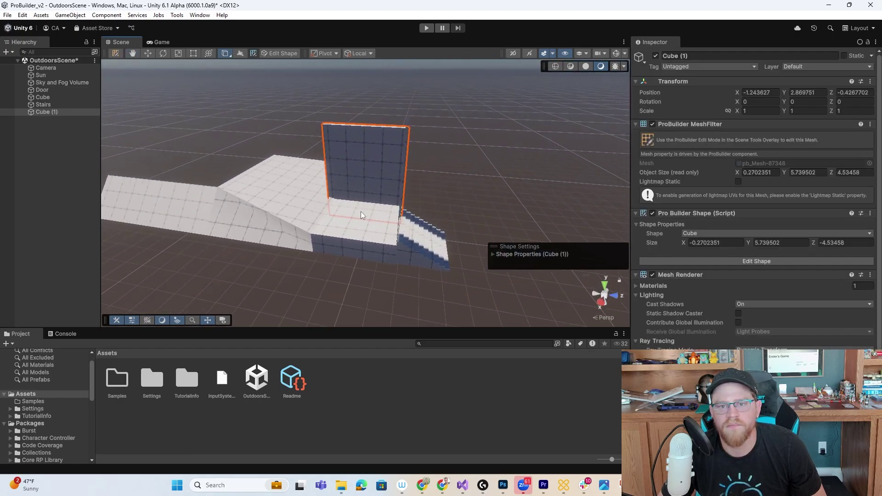
pyautogui.scroll(7, 396, 215)
pyautogui.keyDown('alt'); pyautogui.moveTo(316, 163); pyautogui.dragTo(437, 202); pyautogui.keyUp('alt')
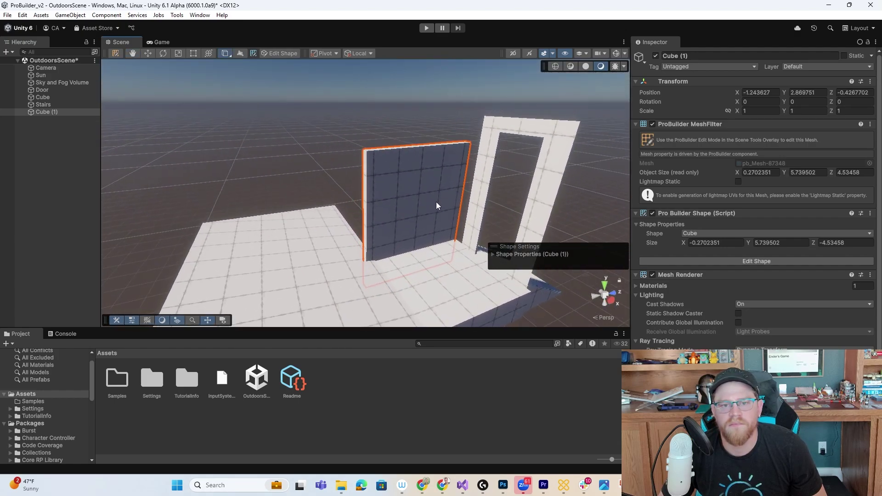
pyautogui.moveTo(363, 225); pyautogui.dragTo(402, 136)
pyautogui.press('w')
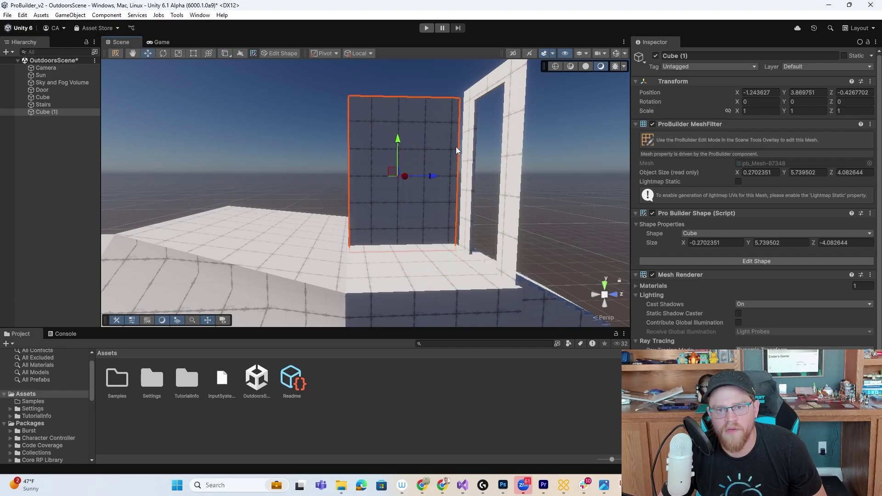
# Show the grid and snapping controls in the Scene view and lower the wall slightly to Y 3.84.
pyautogui.click(152, 320)
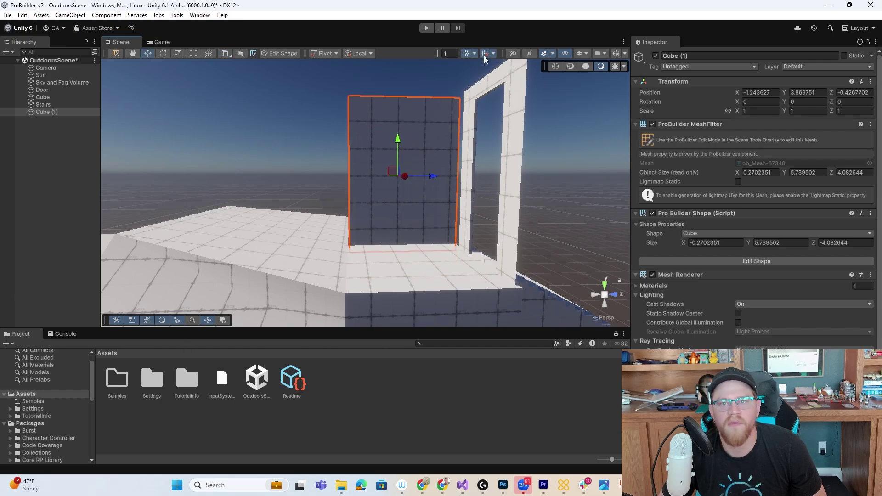
pyautogui.click(183, 322)
pyautogui.keyDown('alt'); pyautogui.moveTo(588, 140); pyautogui.dragTo(316, 144); pyautogui.keyUp('alt')
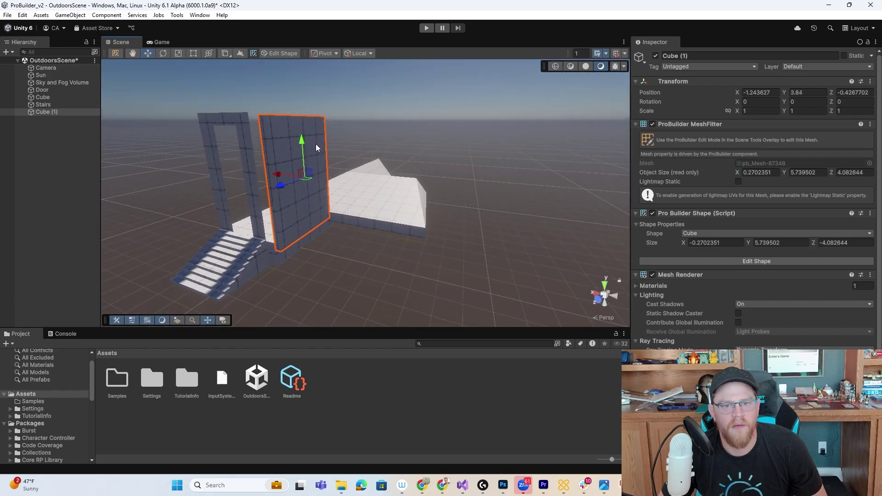
# Select the platform mesh and extrude the side face adjoining the tall wall outward by 0.5 along its face normal.
pyautogui.click(423, 229)
pyautogui.click(405, 202)
pyautogui.keyDown('alt'); pyautogui.moveTo(526, 197); pyautogui.dragTo(257, 182); pyautogui.keyUp('alt')
pyautogui.moveTo(432, 232); pyautogui.dragTo(331, 200, button='middle')
pyautogui.keyDown('alt'); pyautogui.moveTo(395, 239); pyautogui.dragTo(416, 215); pyautogui.keyUp('alt')
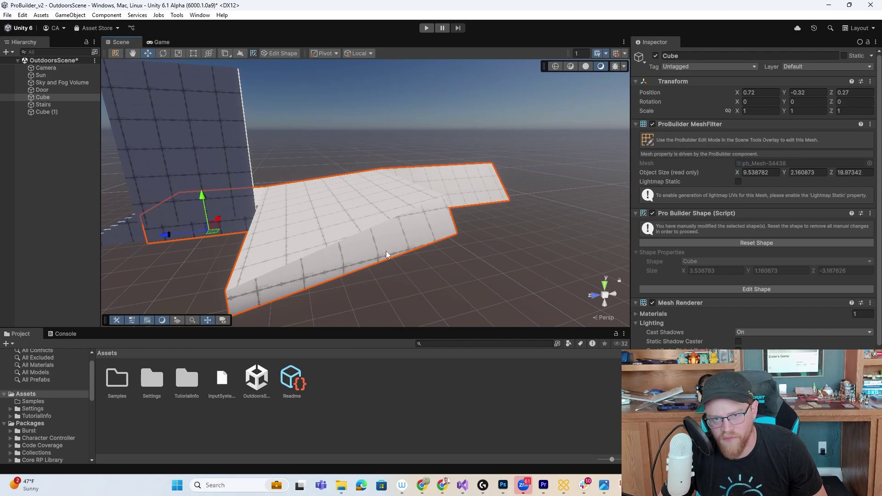
pyautogui.keyDown('alt'); pyautogui.moveTo(386, 252); pyautogui.dragTo(469, 216); pyautogui.keyUp('alt')
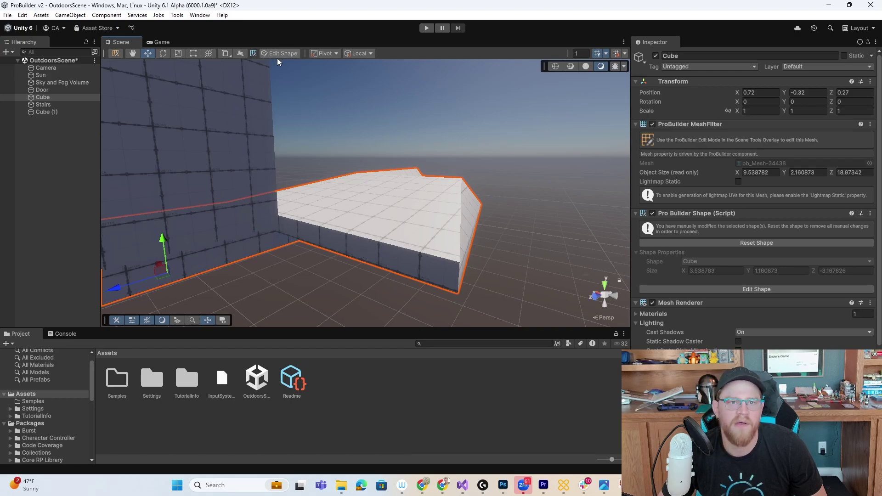
pyautogui.click(115, 53)
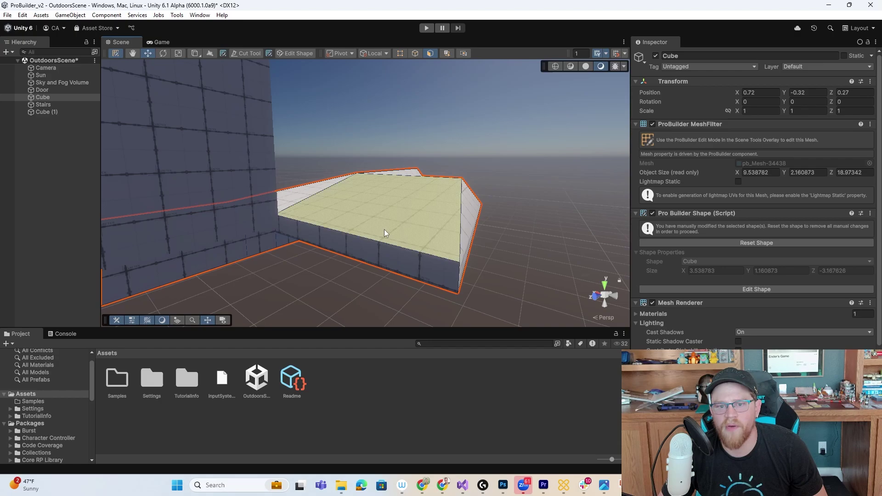
pyautogui.click(372, 251)
pyautogui.rightClick(350, 249)
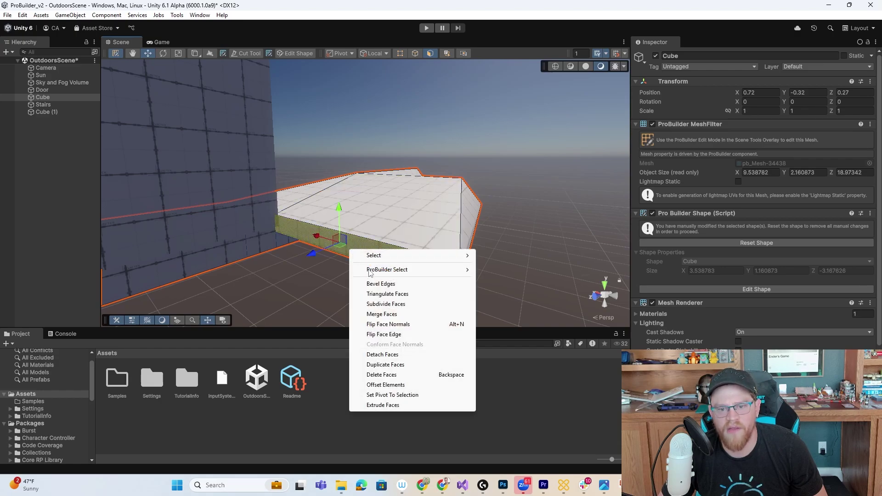
pyautogui.click(376, 405)
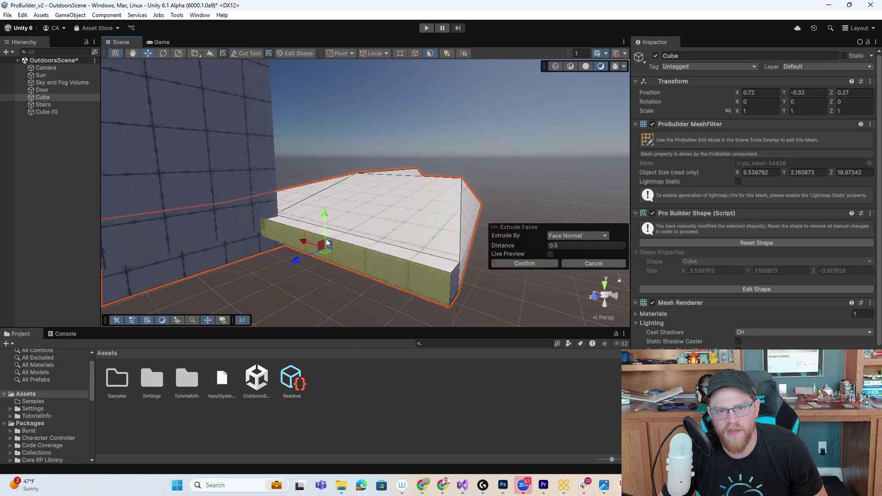
# Extrude the top face of the new ledge and raise it into a low wall, about 3.06 m overall mesh height.
pyautogui.click(347, 237)
pyautogui.rightClick(348, 238)
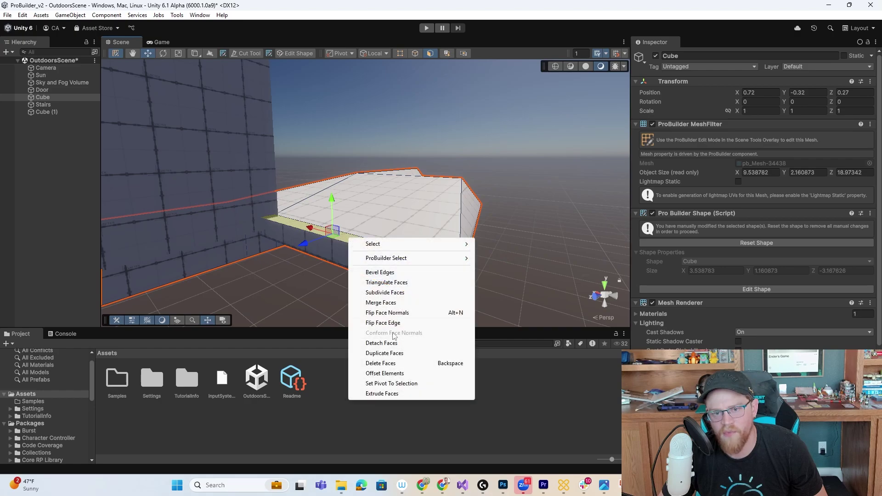
pyautogui.click(374, 394)
pyautogui.moveTo(330, 178); pyautogui.dragTo(347, 116)
pyautogui.keyDown('alt'); pyautogui.moveTo(459, 133); pyautogui.dragTo(303, 179); pyautogui.keyUp('alt')
pyautogui.moveTo(303, 183); pyautogui.dragTo(411, 268, button='middle')
pyautogui.keyDown('alt'); pyautogui.moveTo(411, 268); pyautogui.dragTo(250, 263); pyautogui.keyUp('alt')
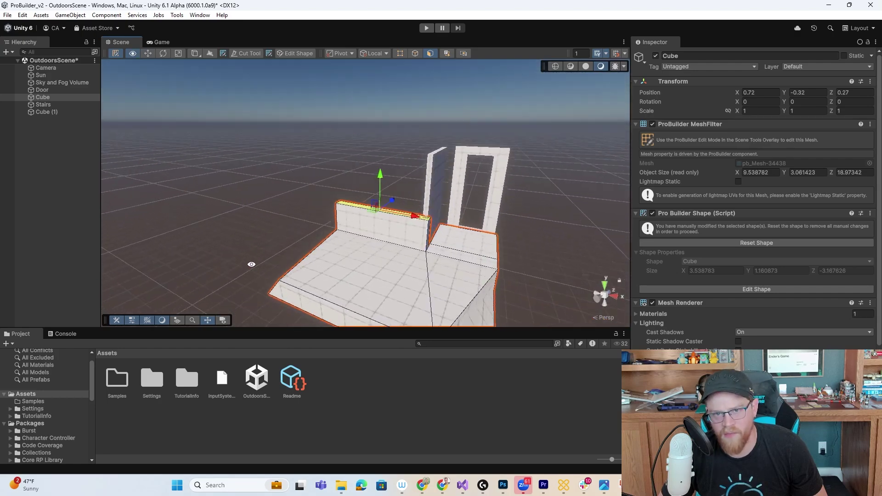
pyautogui.moveTo(387, 230); pyautogui.dragTo(276, 232, button='middle')
pyautogui.keyDown('alt'); pyautogui.moveTo(276, 232); pyautogui.dragTo(574, 202); pyautogui.keyUp('alt')
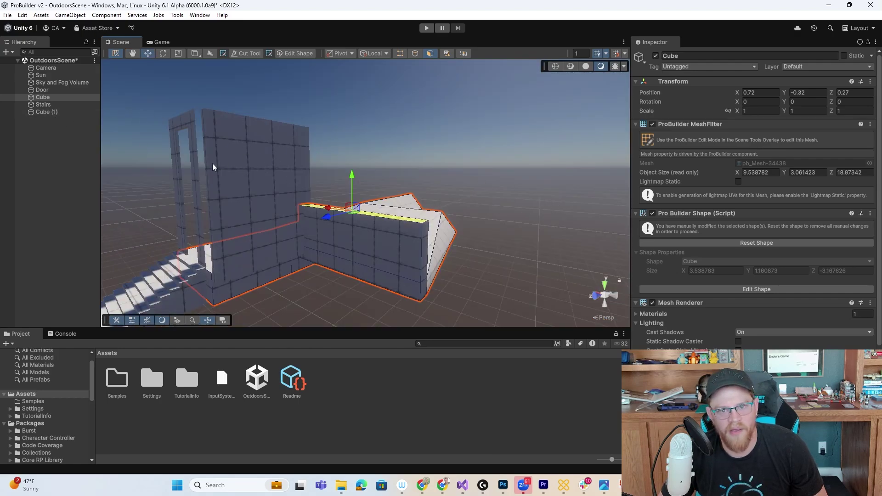
# Select the separate tall wall beside the door and rotate it 90 degrees about Y.
pyautogui.click(261, 147)
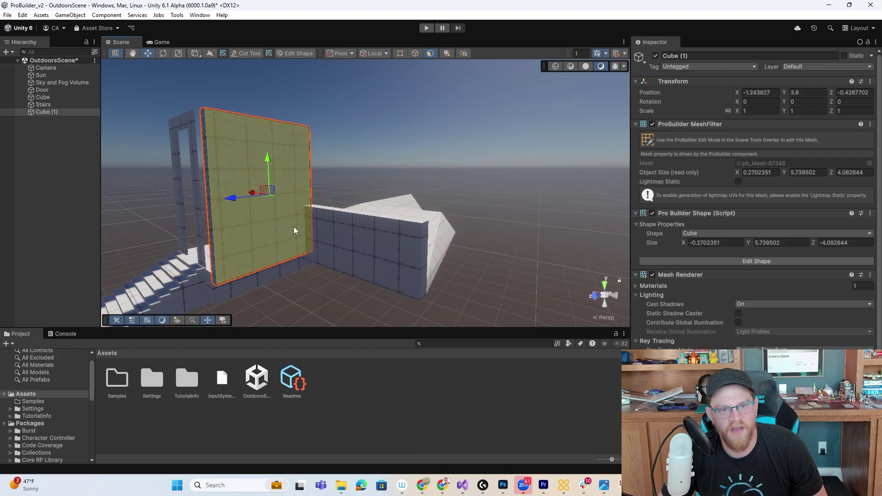
pyautogui.keyDown('alt'); pyautogui.moveTo(272, 205); pyautogui.dragTo(390, 242); pyautogui.keyUp('alt')
pyautogui.press('e')
pyautogui.keyDown('alt'); pyautogui.moveTo(340, 182); pyautogui.dragTo(367, 181); pyautogui.keyUp('alt')
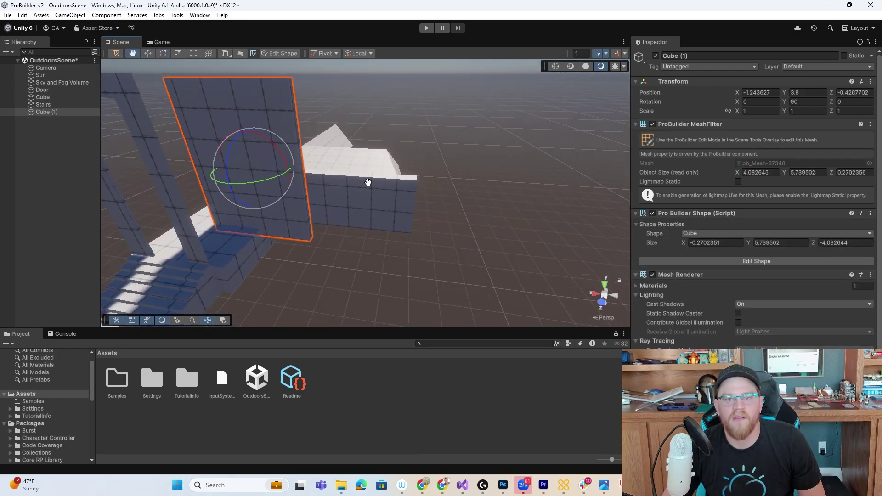
# Shrink the rotated wall to about 0.30 scale and 0.17 in Y, and move it to X -3.72, Z -2.09 above the low wall.
pyautogui.press('r')
pyautogui.moveTo(253, 169); pyautogui.dragTo(241, 175)
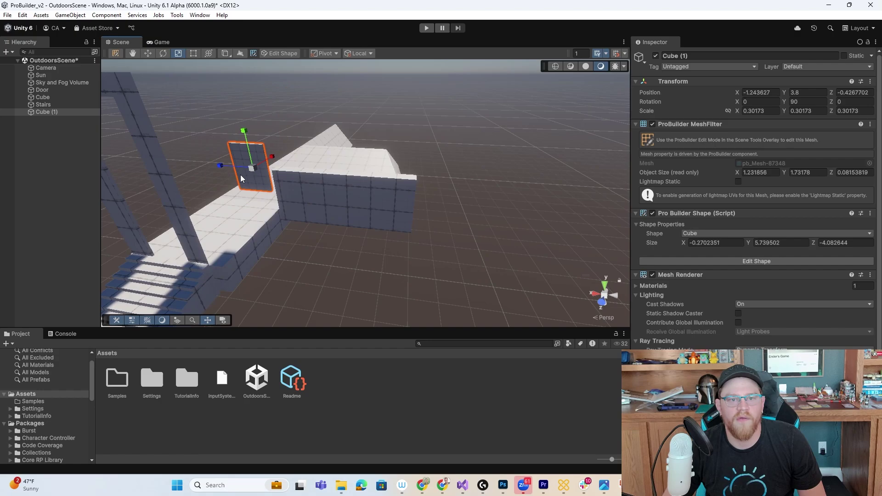
pyautogui.moveTo(246, 133); pyautogui.dragTo(426, 175)
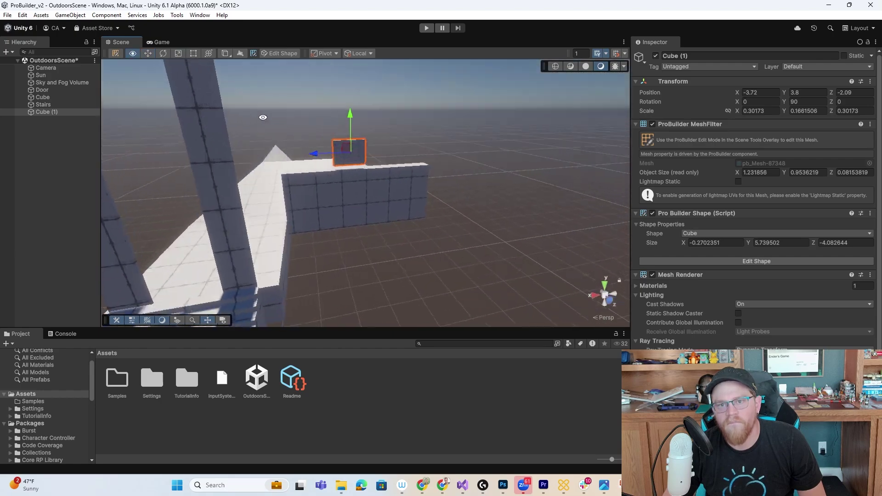
# Enlarge the small panel to about 0.68 scale and 0.38 in Y, and thicken it to about 1.4 in X.
pyautogui.press('r')
pyautogui.moveTo(350, 152); pyautogui.dragTo(564, 246)
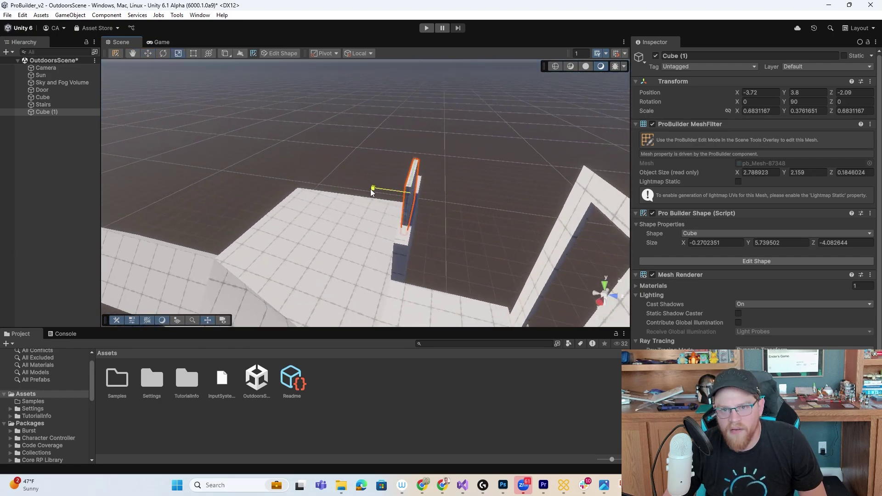
pyautogui.moveTo(370, 192); pyautogui.dragTo(289, 153)
# Move the panel up and along the low wall to X -4.2, Y 5.05.
pyautogui.press('w')
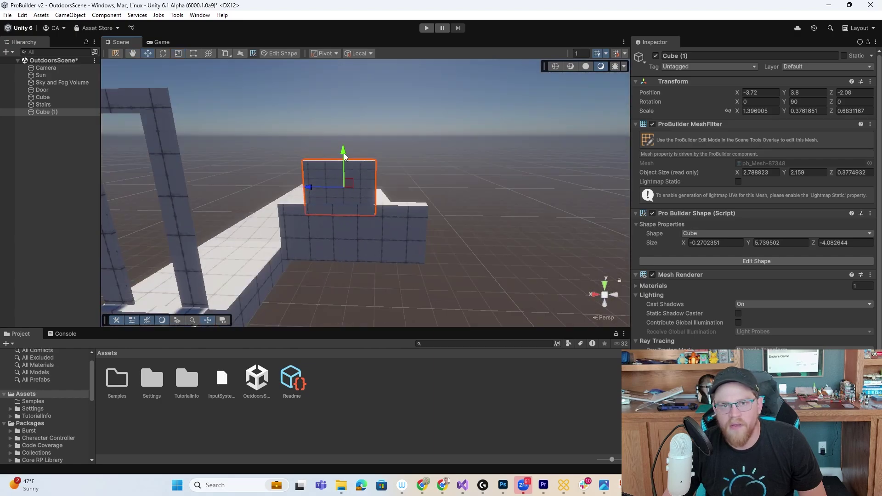
pyautogui.moveTo(344, 157); pyautogui.dragTo(347, 122)
pyautogui.moveTo(310, 156); pyautogui.dragTo(324, 158)
pyautogui.keyDown('alt'); pyautogui.moveTo(390, 194); pyautogui.dragTo(514, 270, button='right'); pyautogui.keyUp('alt')
pyautogui.moveTo(514, 270); pyautogui.dragTo(506, 293, button='middle')
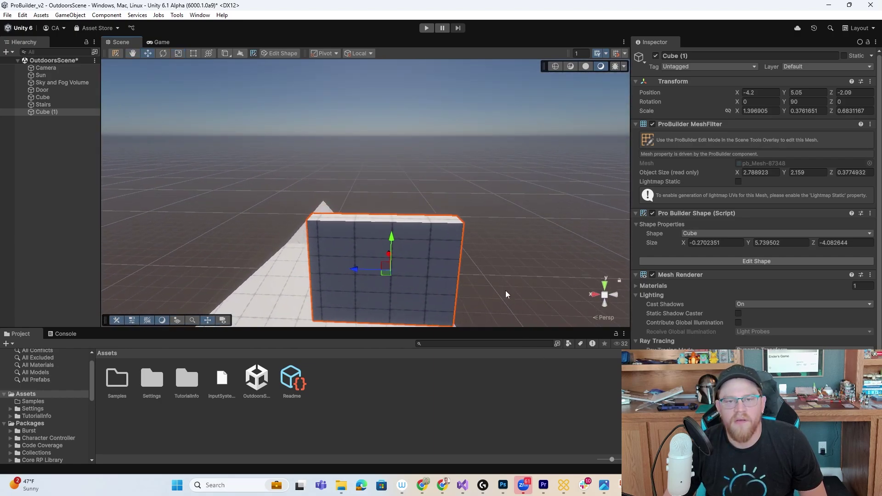
# Select the panel's rim faces and extrude them outward by 0.5 along the face normal to form a frame.
pyautogui.keyDown('alt'); pyautogui.moveTo(505, 250); pyautogui.dragTo(436, 253); pyautogui.keyUp('alt')
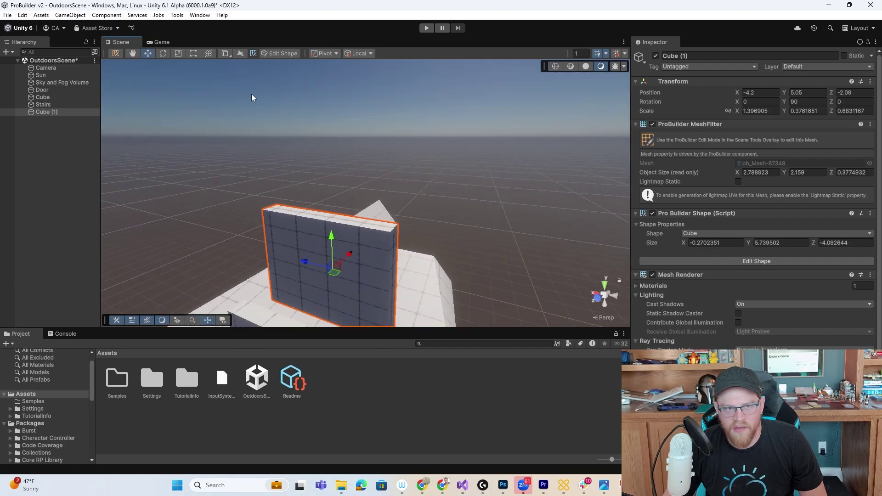
pyautogui.click(116, 53)
pyautogui.keyDown('alt'); pyautogui.moveTo(381, 225); pyautogui.dragTo(479, 224); pyautogui.keyUp('alt')
pyautogui.click(443, 194)
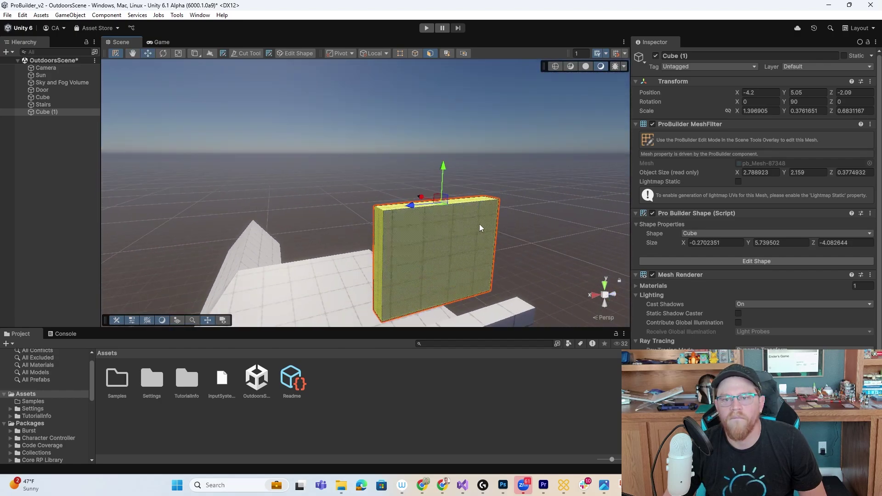
pyautogui.rightClick(479, 224)
pyautogui.click(511, 381)
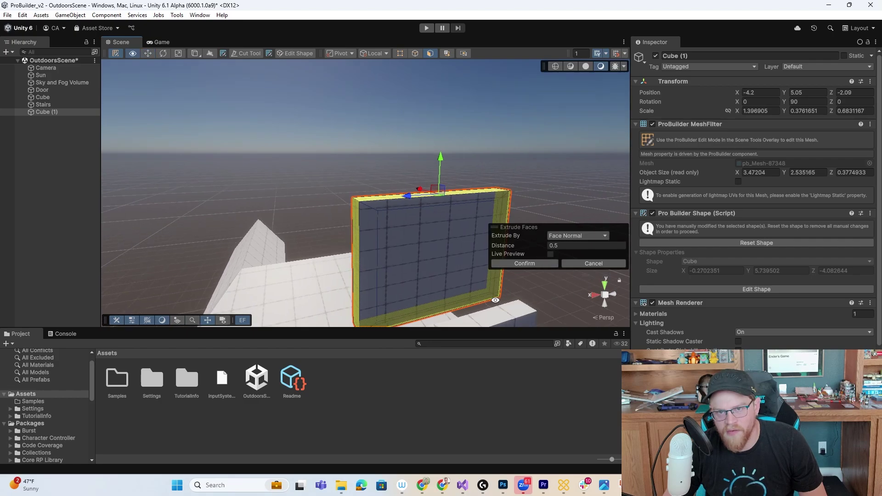
pyautogui.moveTo(469, 257)
pyautogui.keyDown('alt'); pyautogui.mouseDown()
pyautogui.moveTo(340, 264)
pyautogui.moveTo(451, 277)
pyautogui.moveTo(473, 248)
pyautogui.mouseUp(); pyautogui.keyUp('alt')
# Delete the inner front and back faces of the panel to open a window through the frame.
pyautogui.rightClick(395, 246)
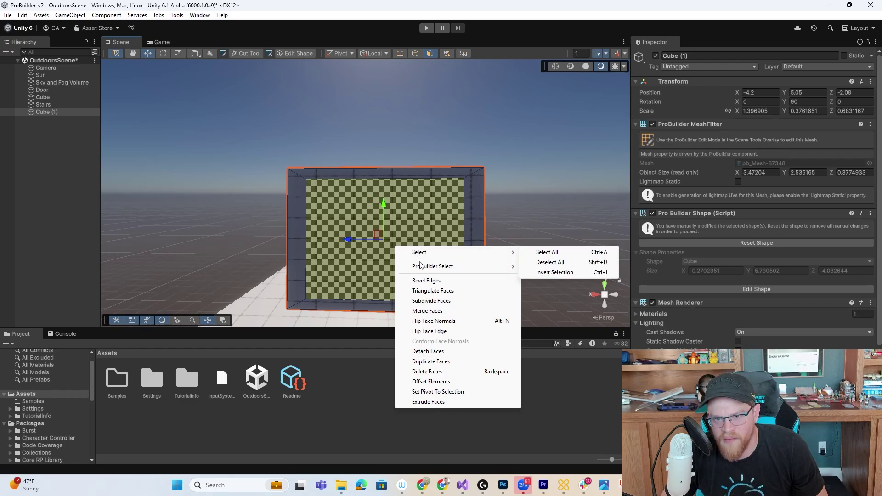
pyautogui.click(444, 372)
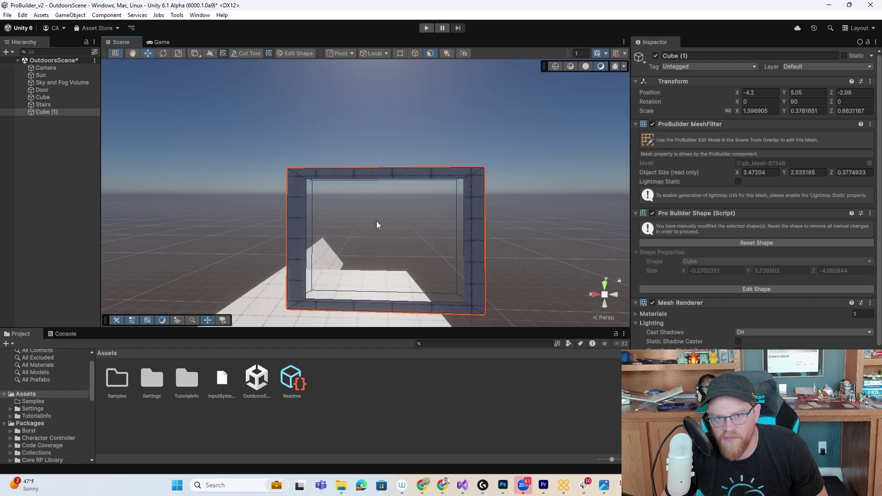
pyautogui.keyDown('alt'); pyautogui.moveTo(377, 222); pyautogui.dragTo(128, 253); pyautogui.keyUp('alt')
pyautogui.rightClick(292, 210)
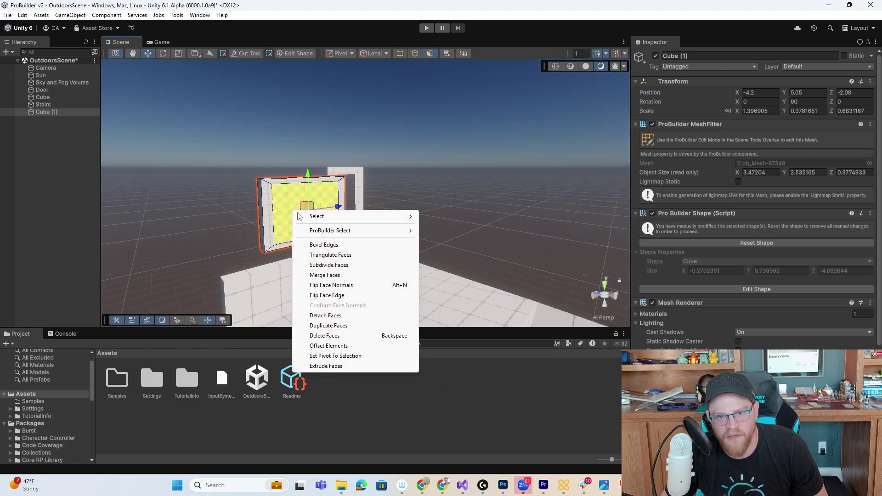
pyautogui.click(321, 335)
pyautogui.keyDown('alt'); pyautogui.moveTo(321, 335); pyautogui.dragTo(367, 229); pyautogui.keyUp('alt')
# Bridge the front and back edges along the top of the window opening.
pyautogui.click(416, 53)
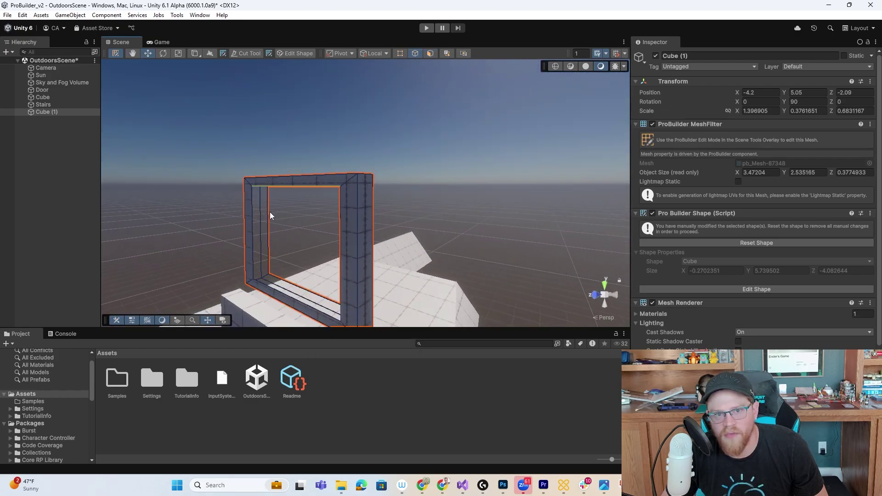
pyautogui.click(253, 226)
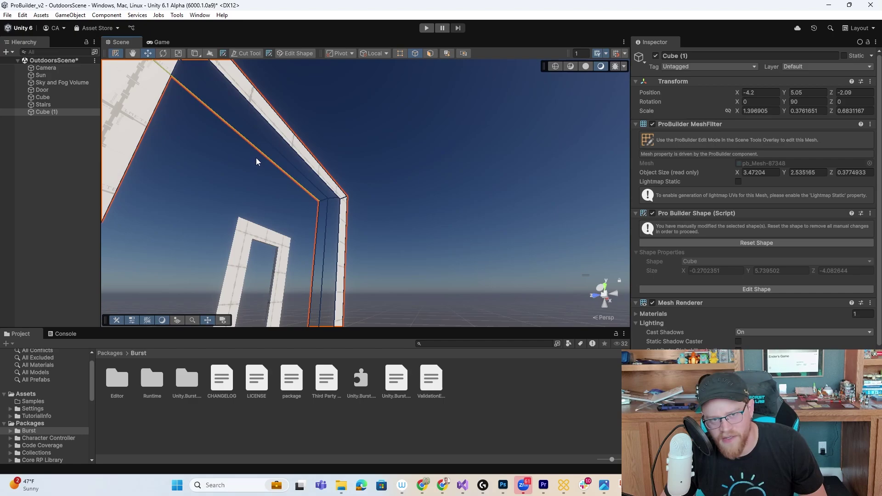
pyautogui.keyDown('alt'); pyautogui.moveTo(265, 153); pyautogui.dragTo(294, 141); pyautogui.keyUp('alt')
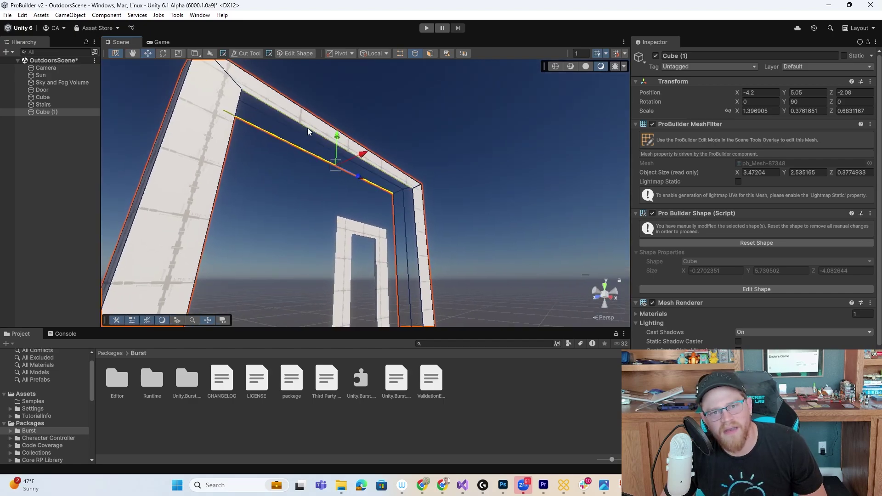
pyautogui.rightClick(307, 129)
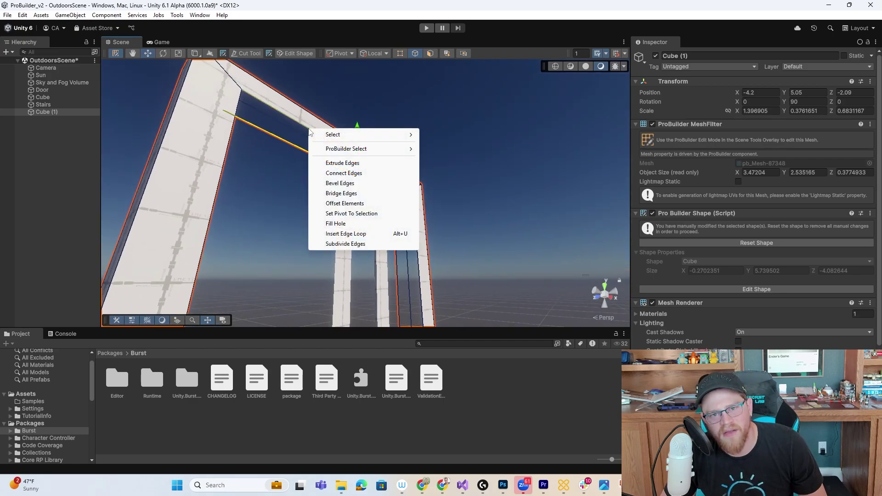
pyautogui.click(361, 194)
# Bridge the two vertical edges on the door-facing side of the window opening.
pyautogui.click(394, 241)
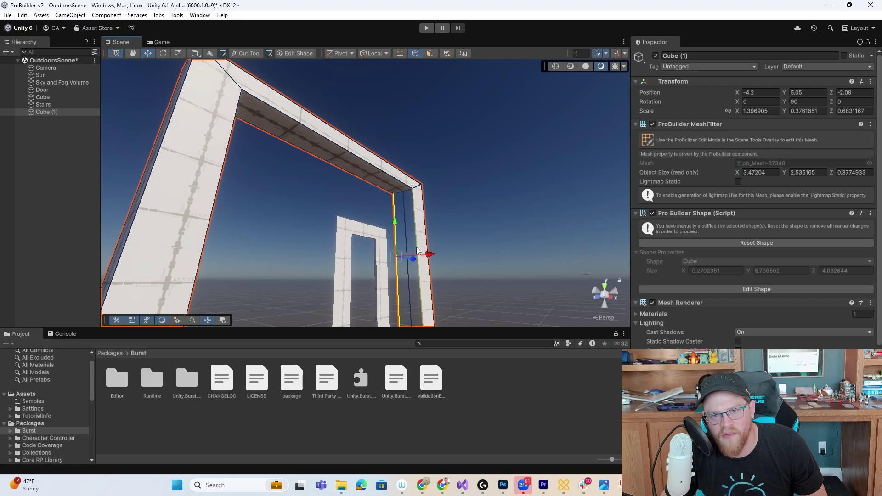
pyautogui.keyDown('shift'); pyautogui.click(419, 251); pyautogui.keyUp('shift')
pyautogui.keyDown('alt'); pyautogui.moveTo(480, 260); pyautogui.dragTo(448, 282); pyautogui.keyUp('alt')
pyautogui.rightClick(448, 282)
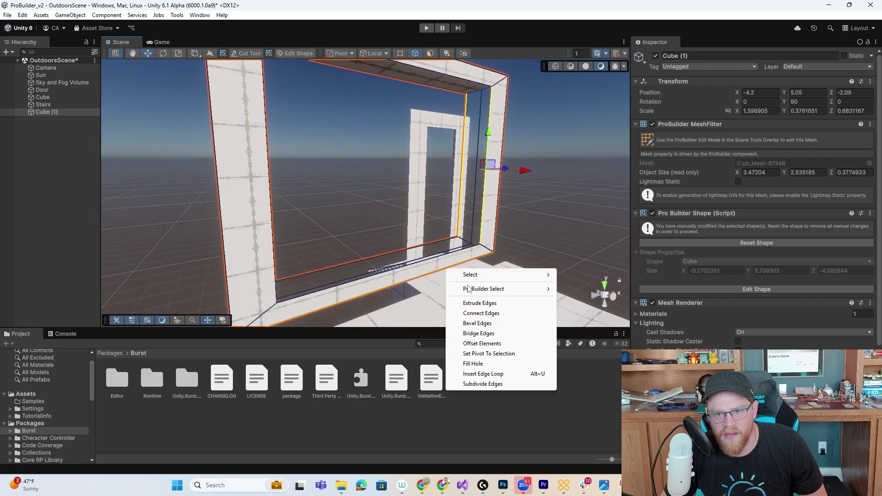
pyautogui.click(478, 334)
# Bridge the front and back edges along the bottom of the window opening.
pyautogui.keyDown('alt'); pyautogui.moveTo(478, 309); pyautogui.dragTo(458, 239); pyautogui.keyUp('alt')
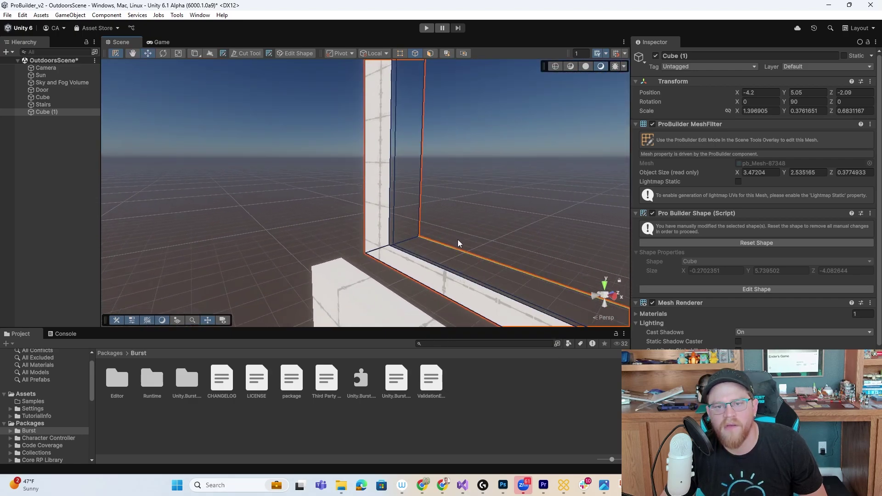
pyautogui.rightClick(400, 250)
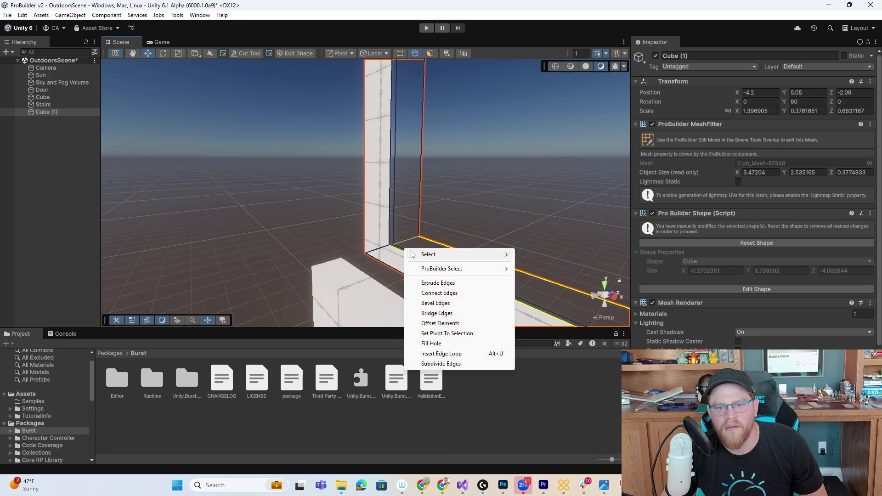
pyautogui.click(449, 304)
# Bridge the two vertical edges on the remaining open side of the window frame.
pyautogui.click(390, 194)
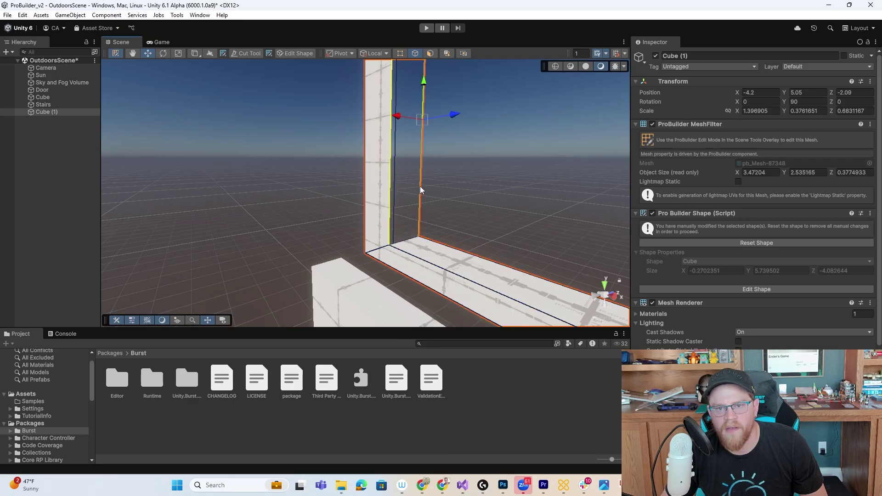
pyautogui.rightClick(420, 188)
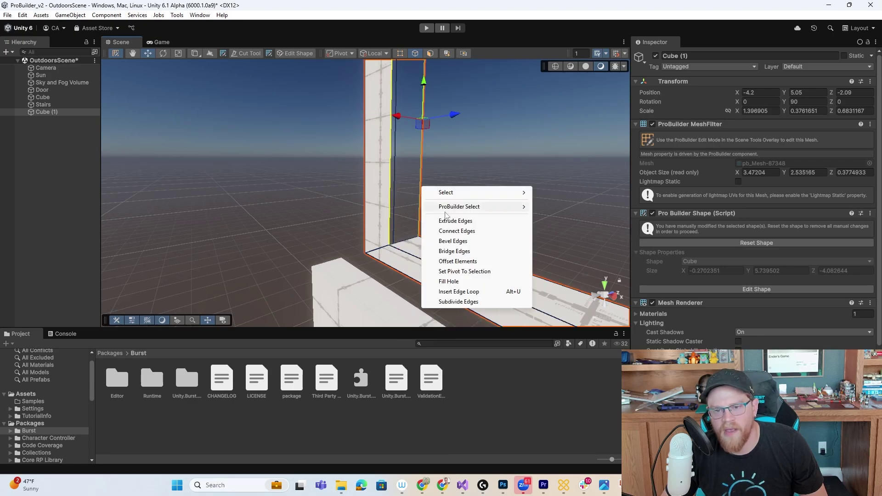
pyautogui.click(471, 254)
pyautogui.keyDown('alt'); pyautogui.moveTo(527, 255); pyautogui.dragTo(430, 159); pyautogui.keyUp('alt')
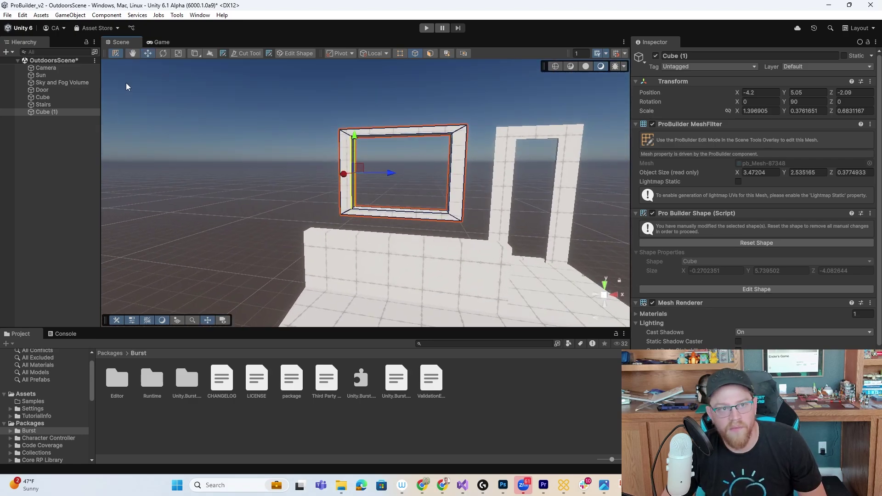
# Leave mesh editing, lower the window frame onto the low wall and select the platform mesh.
pyautogui.click(117, 53)
pyautogui.moveTo(400, 139); pyautogui.dragTo(396, 159)
pyautogui.click(483, 287)
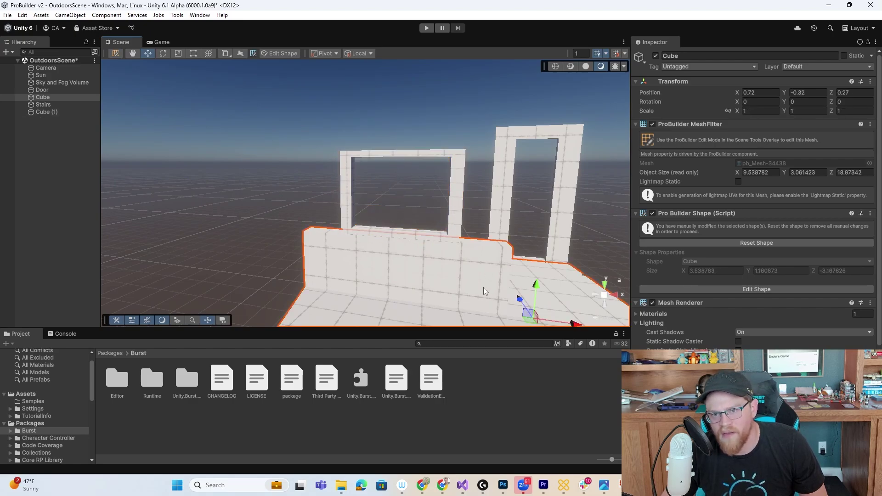
# Start editing the platform mesh, try subdividing the low wall's faces beneath the window, and undo it.
pyautogui.click(115, 54)
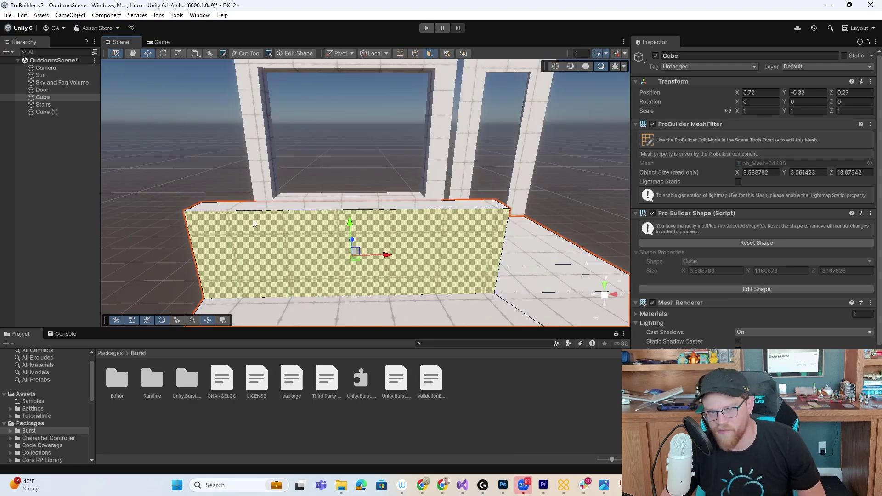
pyautogui.keyDown('alt'); pyautogui.moveTo(252, 219); pyautogui.dragTo(441, 207); pyautogui.keyUp('alt')
pyautogui.rightClick(448, 239)
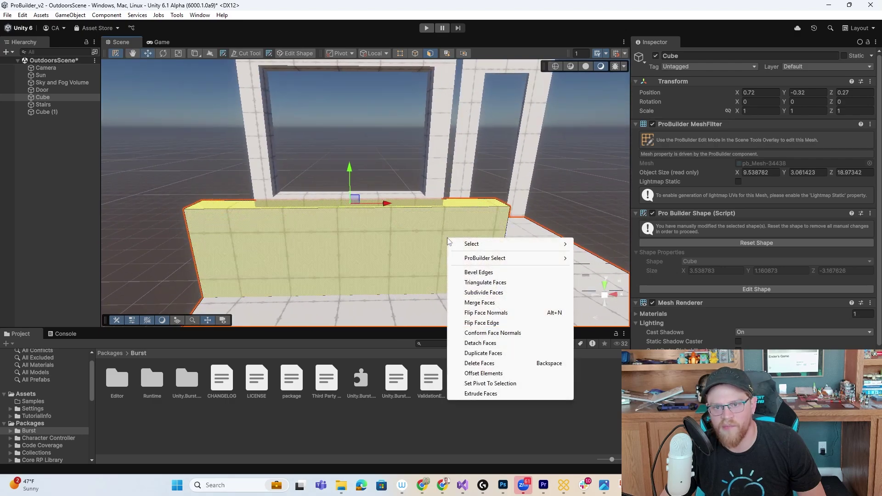
pyautogui.click(490, 293)
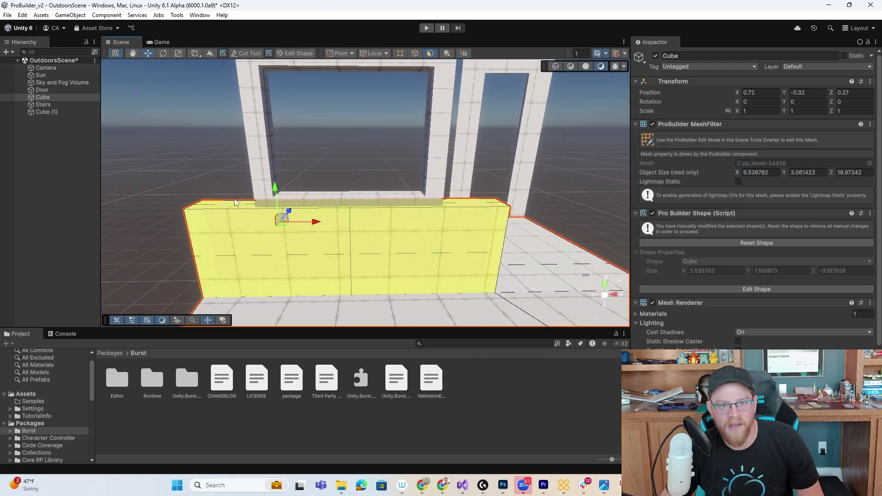
pyautogui.moveTo(257, 152); pyautogui.dragTo(301, 235, button='middle')
pyautogui.moveTo(537, 321); pyautogui.dragTo(520, 272, button='middle')
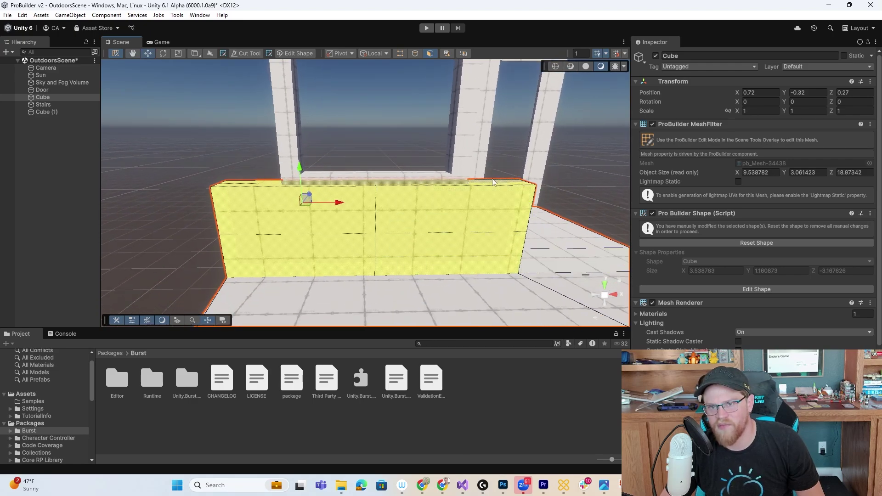
pyautogui.hotkey('ctrl', 'z')
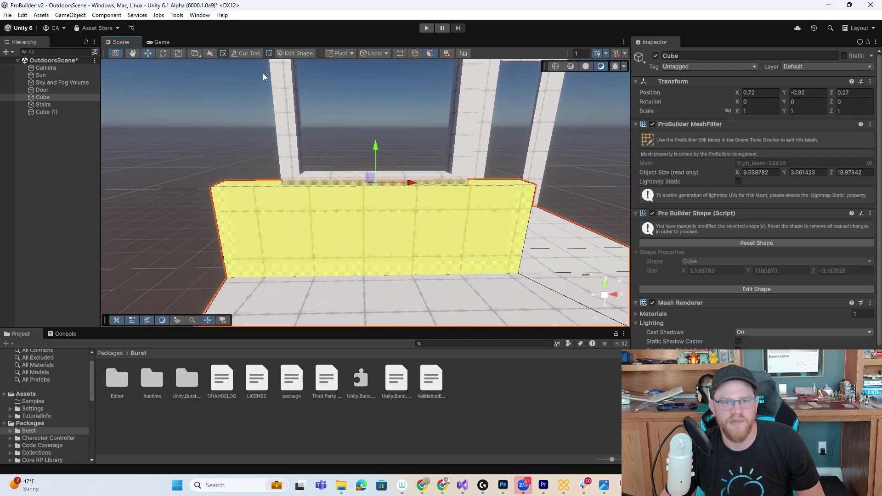
# Cut the low wall's platform-side face vertically in line with the window frame's outer edge farthest from the door.
pyautogui.click(242, 53)
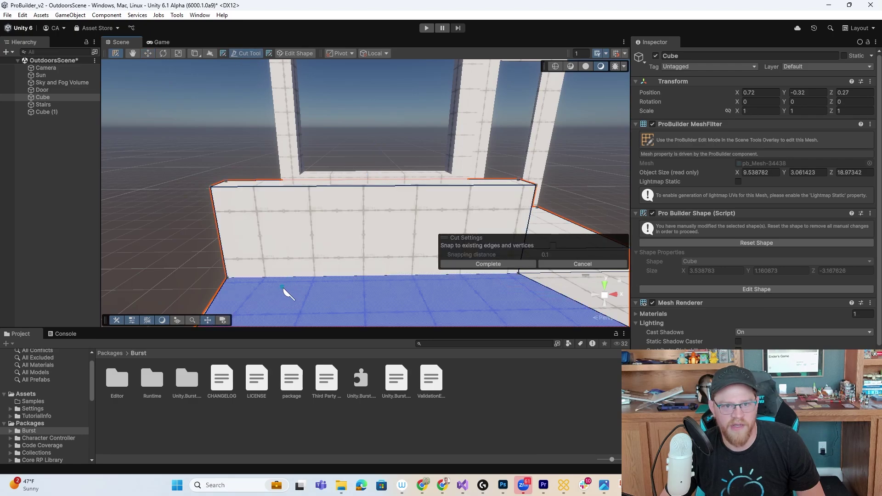
pyautogui.click(270, 276)
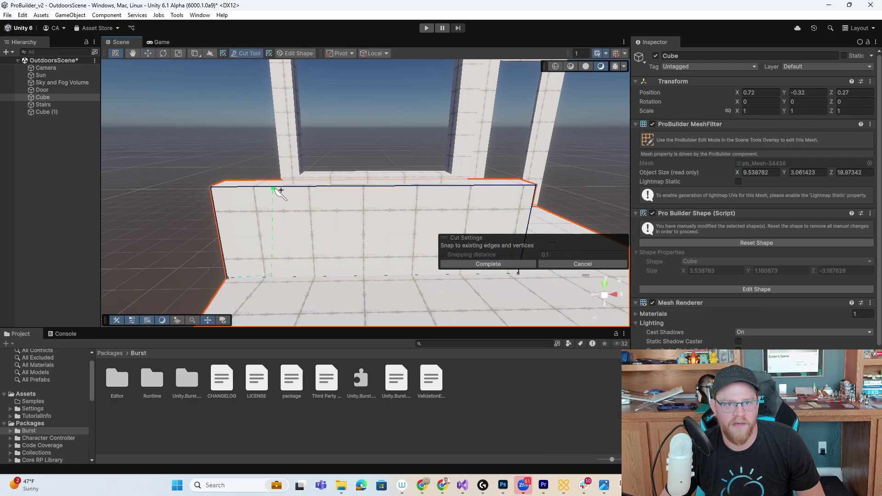
pyautogui.keyDown('alt'); pyautogui.moveTo(282, 179); pyautogui.dragTo(312, 235); pyautogui.keyUp('alt')
pyautogui.press('Return')
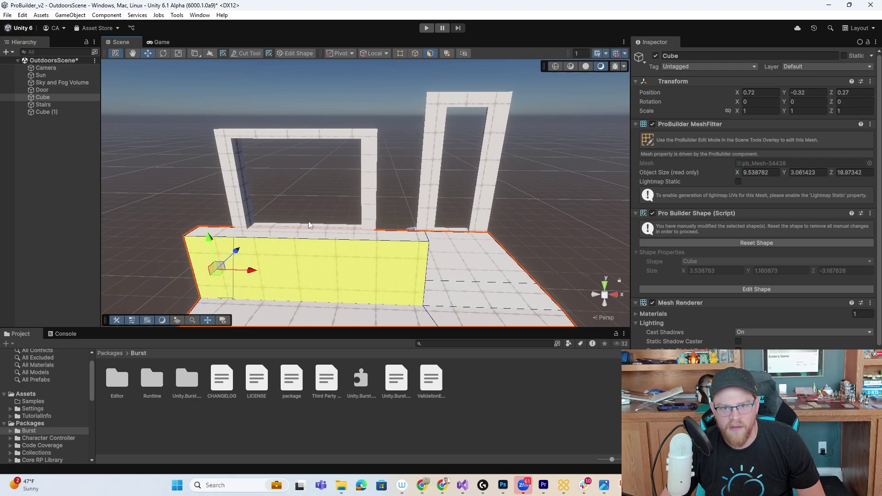
# Cut the wall's platform-side face and top face in line with the window frame's door-side edge.
pyautogui.click(240, 53)
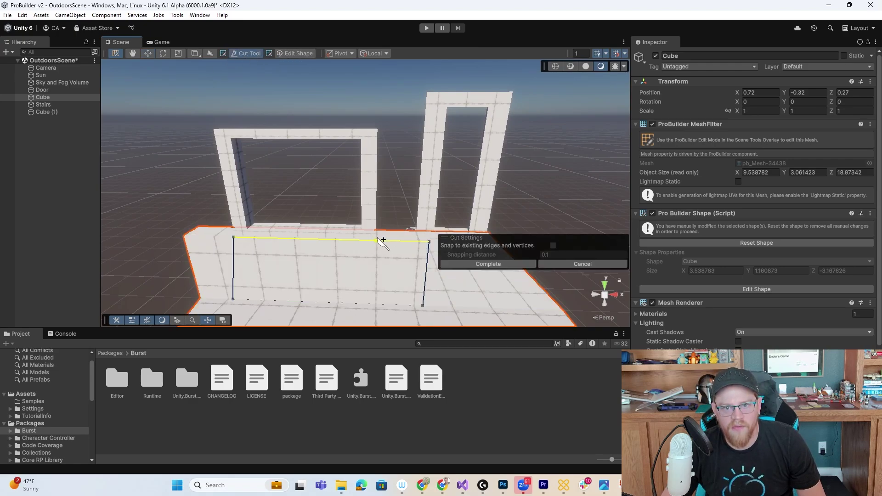
pyautogui.click(383, 240)
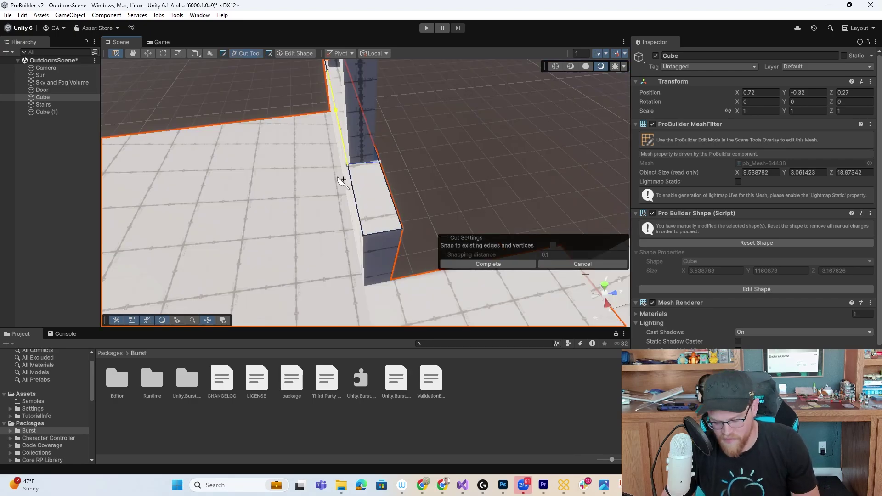
pyautogui.press('Escape')
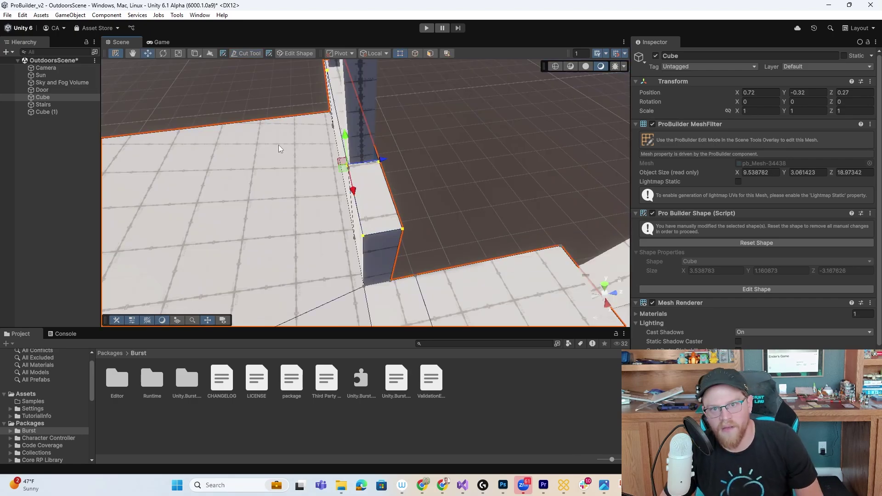
# Cut across the wall's top face along the window frame's edge farthest from the door.
pyautogui.keyDown('alt'); pyautogui.moveTo(278, 146); pyautogui.dragTo(353, 193); pyautogui.keyUp('alt')
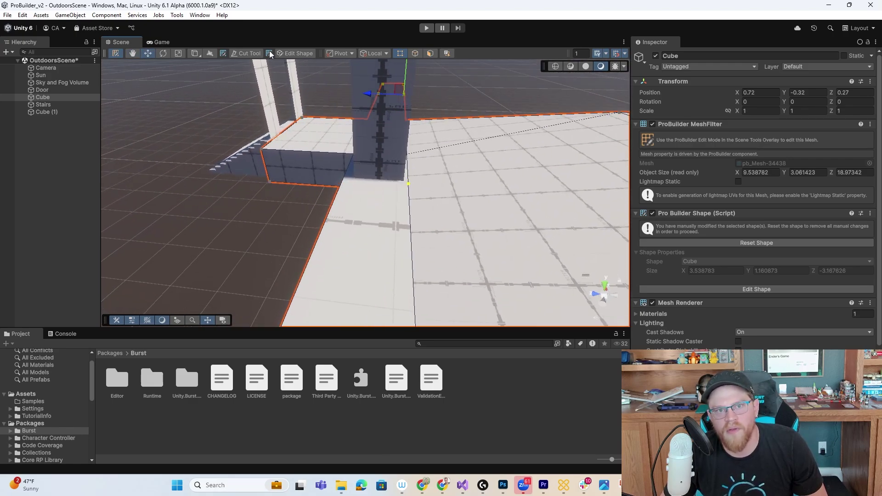
pyautogui.click(246, 53)
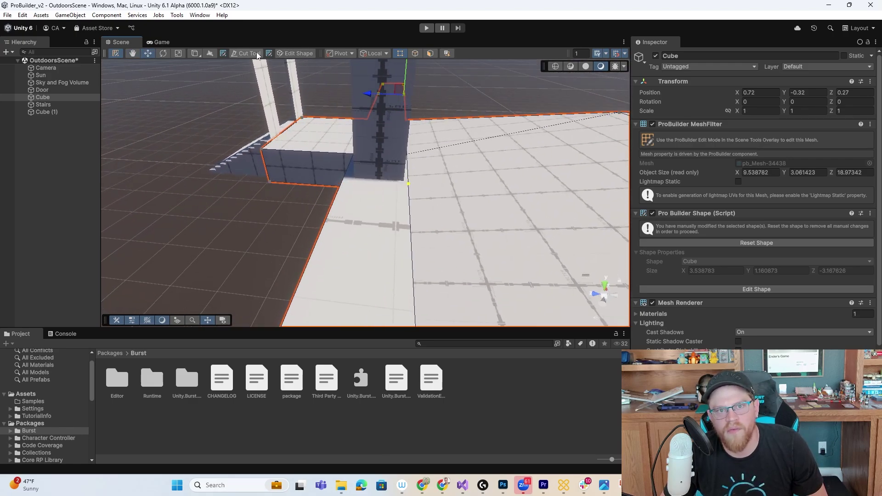
pyautogui.click(343, 179)
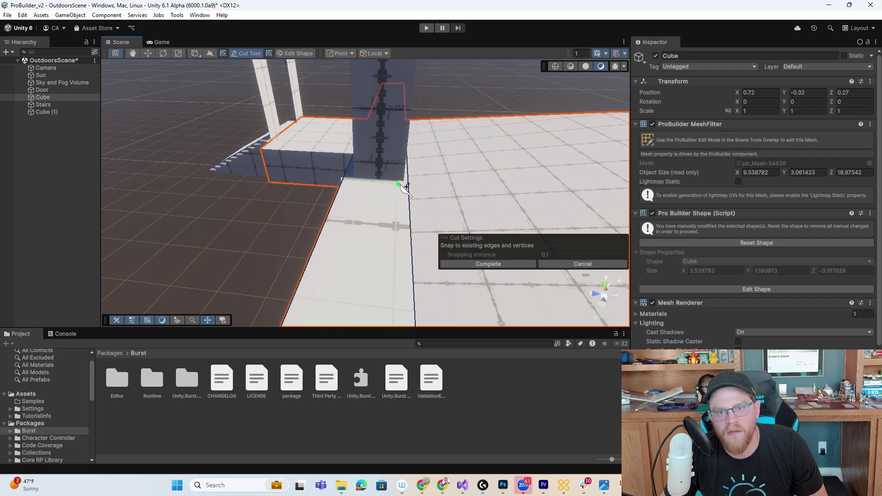
pyautogui.keyDown('alt'); pyautogui.moveTo(408, 183); pyautogui.dragTo(286, 181); pyautogui.keyUp('alt')
pyautogui.click(206, 166)
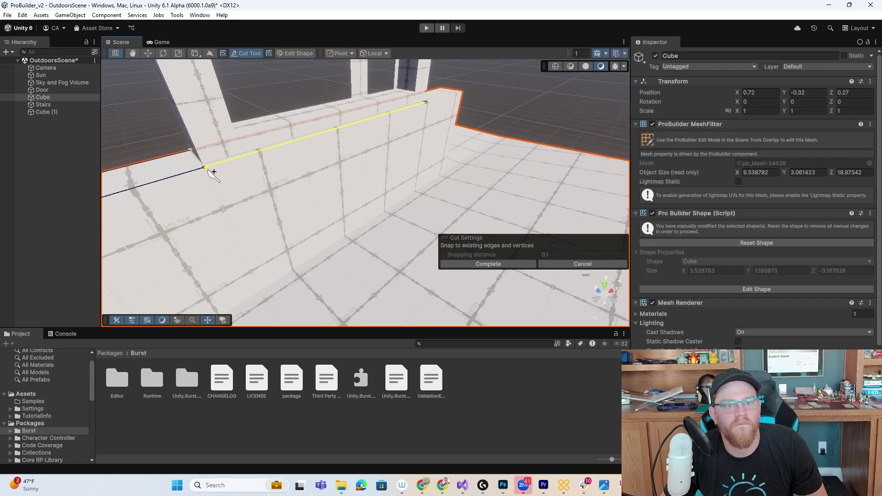
pyautogui.keyDown('alt'); pyautogui.moveTo(206, 170); pyautogui.dragTo(389, 158); pyautogui.keyUp('alt')
pyautogui.press('Escape')
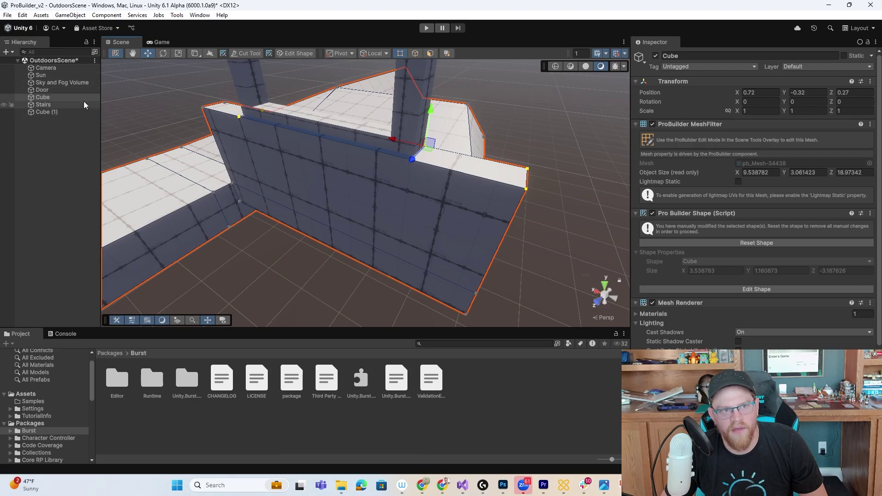
# Cut the wall's outer face vertically in line with the window frame's door-side edge.
pyautogui.click(249, 53)
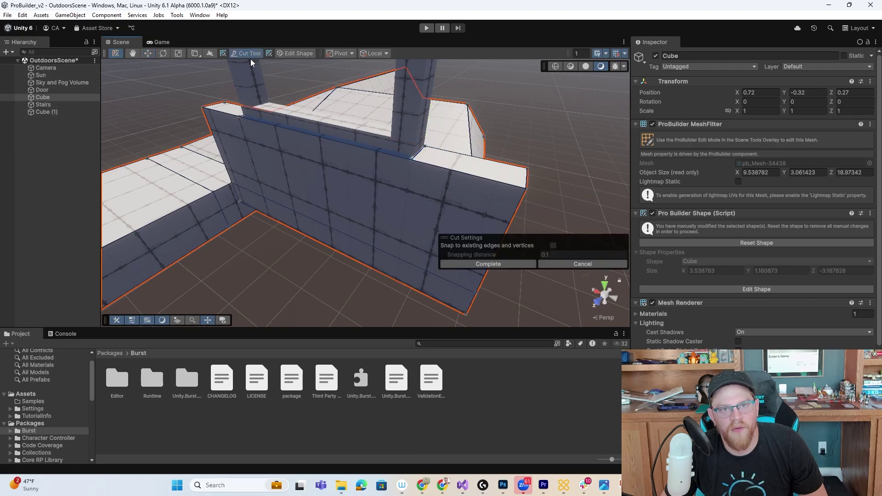
pyautogui.click(254, 188)
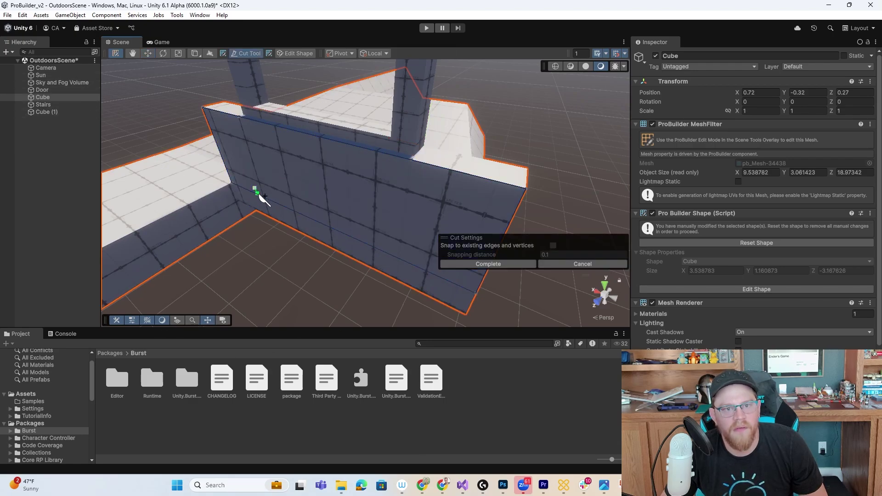
pyautogui.hotkey('ctrl', 'z')
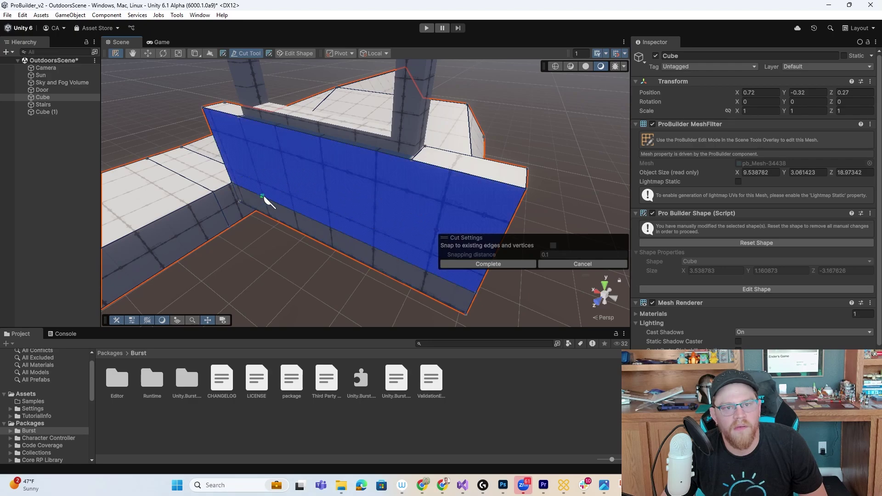
pyautogui.click(241, 118)
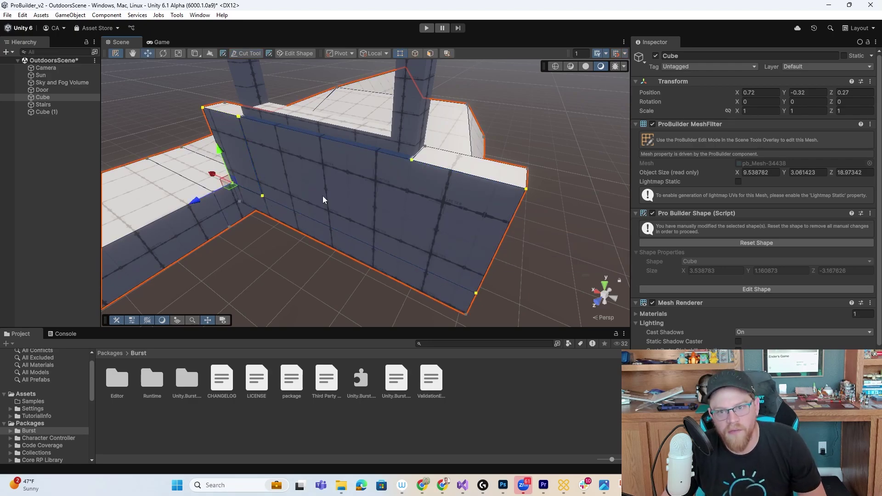
# Cut the wall's outer face vertically in line with the window frame's edge farthest from the door.
pyautogui.click(252, 54)
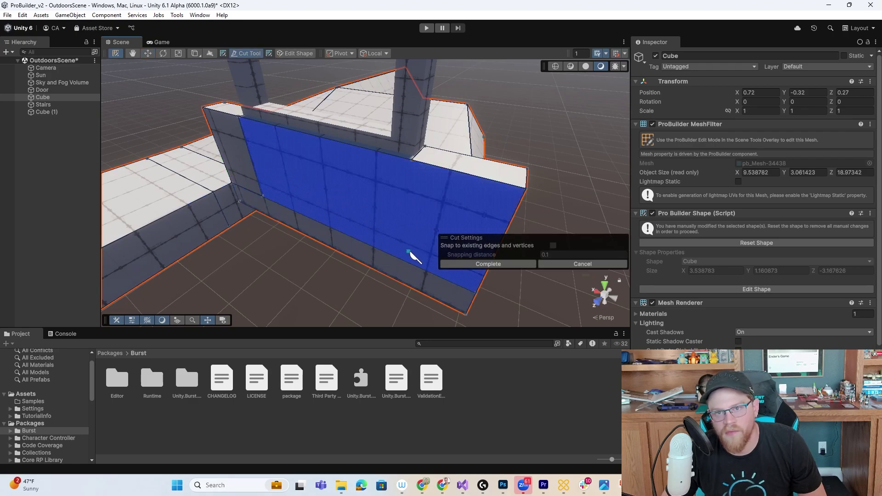
pyautogui.click(393, 255)
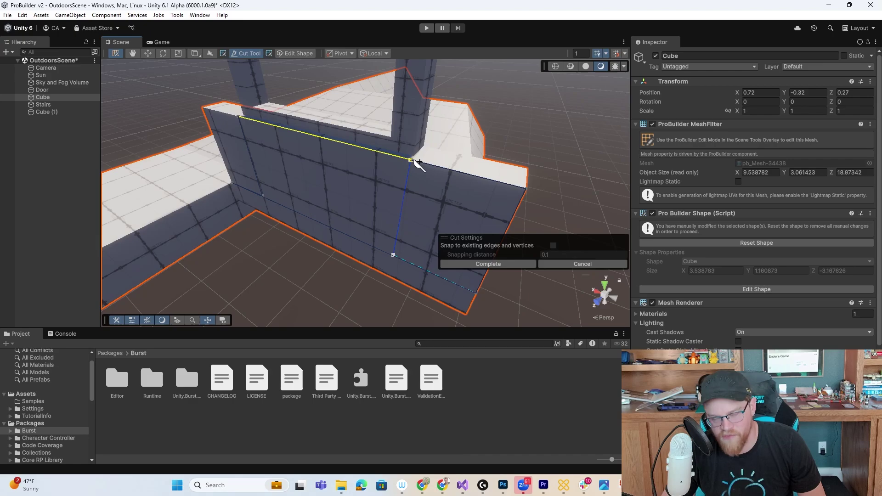
pyautogui.press('Return')
pyautogui.keyDown('alt'); pyautogui.moveTo(327, 162); pyautogui.dragTo(451, 144); pyautogui.keyUp('alt')
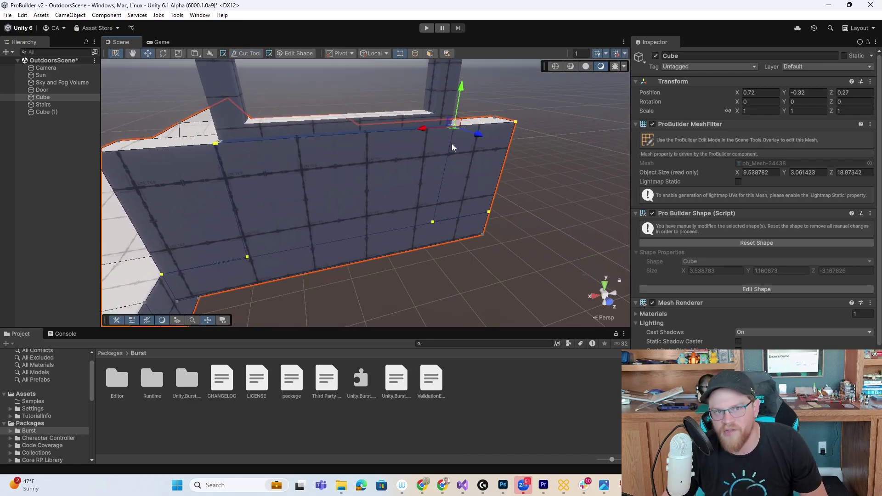
pyautogui.keyDown('alt'); pyautogui.moveTo(440, 177); pyautogui.dragTo(461, 198); pyautogui.keyUp('alt')
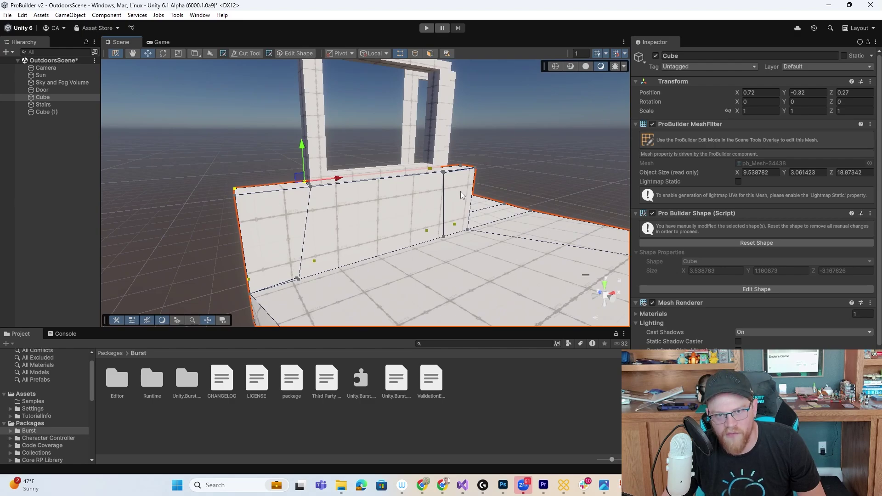
# Extrude the two top faces on either side of the window upward by about 2 units to form wall columns.
pyautogui.click(430, 53)
pyautogui.keyDown('alt'); pyautogui.moveTo(326, 199); pyautogui.dragTo(264, 196); pyautogui.keyUp('alt')
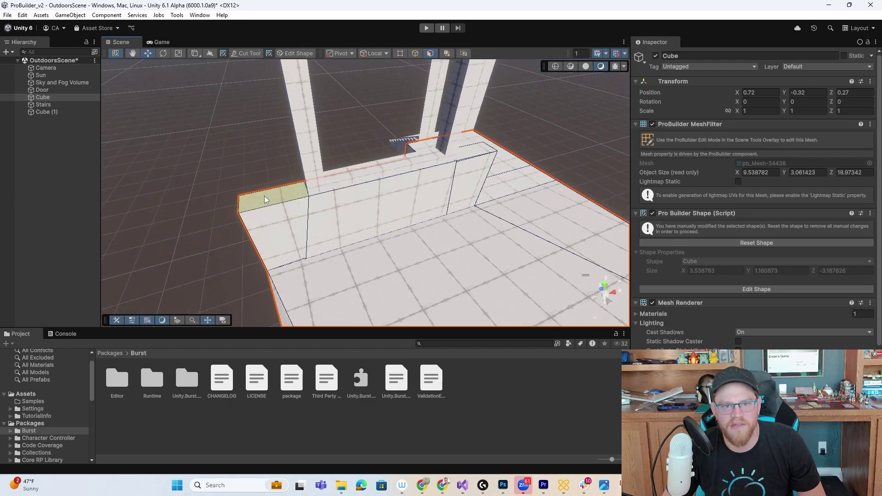
pyautogui.click(263, 195)
pyautogui.keyDown('alt'); pyautogui.moveTo(409, 200); pyautogui.dragTo(467, 172); pyautogui.keyUp('alt')
pyautogui.keyDown('shift'); pyautogui.click(519, 198); pyautogui.keyUp('shift')
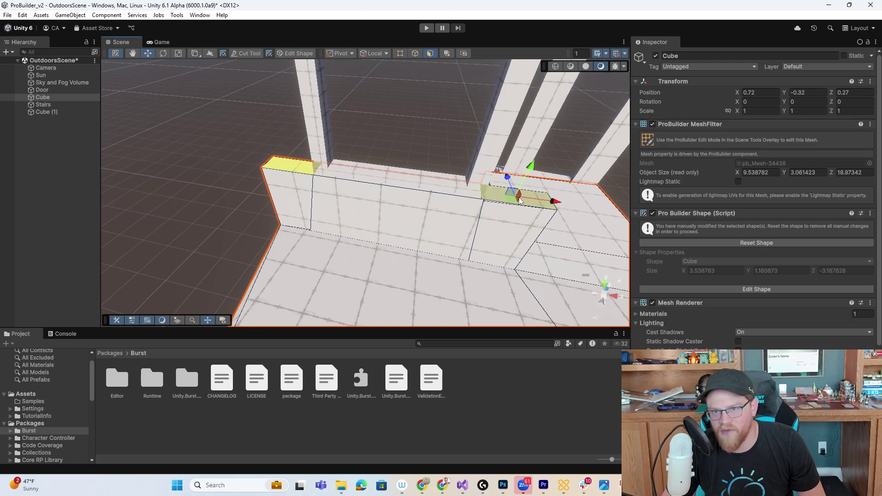
pyautogui.keyDown('shift'); pyautogui.moveTo(530, 167); pyautogui.dragTo(547, 71); pyautogui.keyUp('shift')
pyautogui.keyDown('alt'); pyautogui.moveTo(477, 188); pyautogui.dragTo(416, 213, button='right'); pyautogui.keyUp('alt')
pyautogui.keyDown('alt'); pyautogui.moveTo(498, 223); pyautogui.dragTo(423, 162); pyautogui.keyUp('alt')
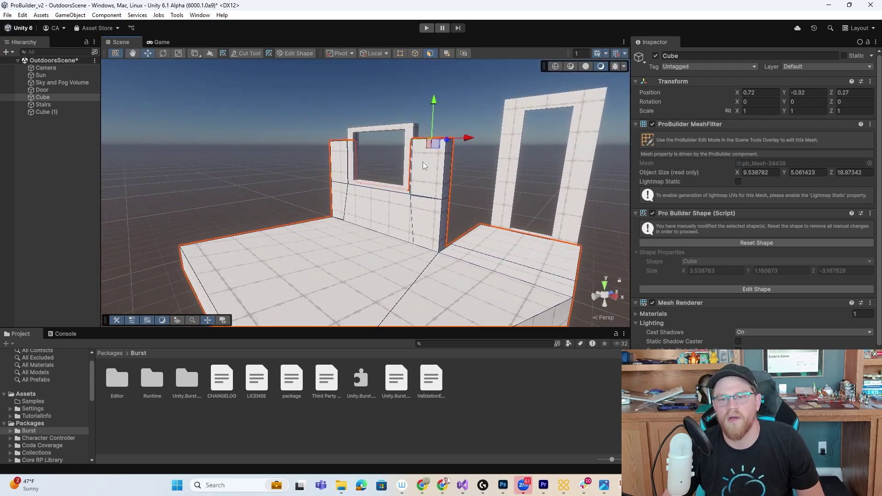
# Extrude both column tops upward using Extrude Faces by Face Normal at a distance of 0.5.
pyautogui.moveTo(430, 165); pyautogui.dragTo(390, 213, button='middle')
pyautogui.rightClick(404, 216)
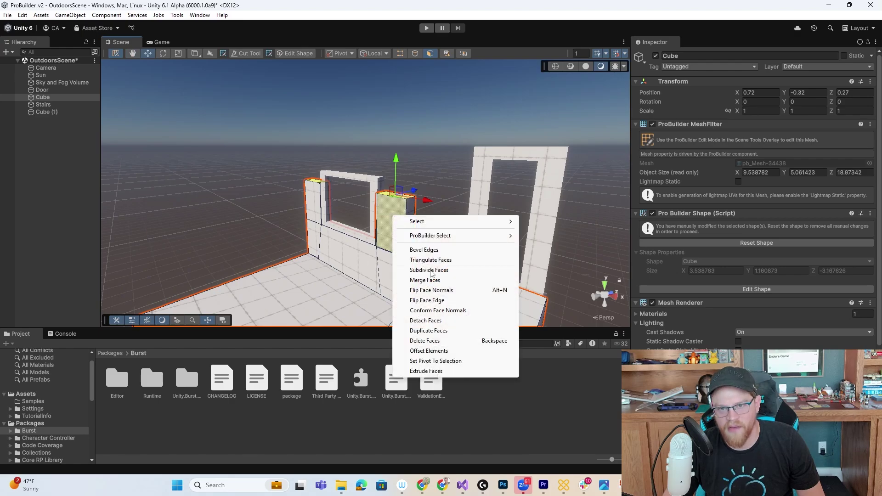
pyautogui.click(459, 373)
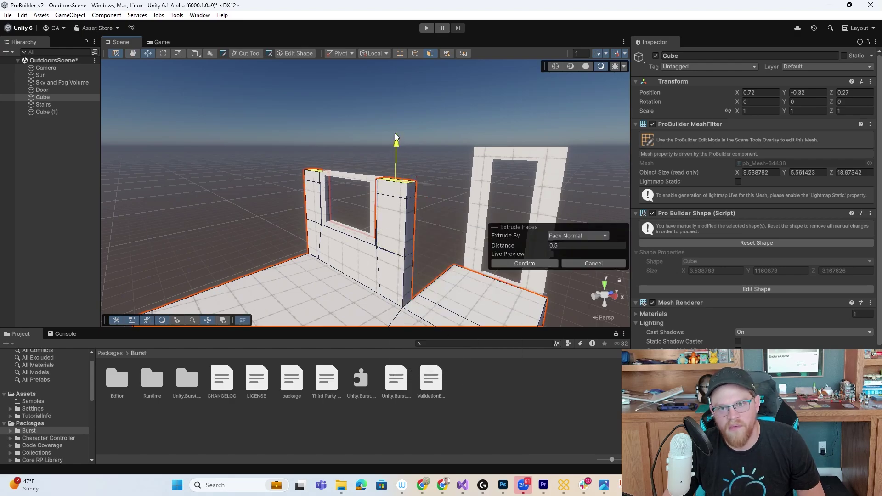
pyautogui.moveTo(396, 143); pyautogui.dragTo(397, 110)
# Extrude both column tops upward by about 1 more unit so they rise above the window frame.
pyautogui.keyDown('alt'); pyautogui.moveTo(420, 182); pyautogui.dragTo(544, 169); pyautogui.keyUp('alt')
pyautogui.moveTo(427, 111); pyautogui.dragTo(313, 222)
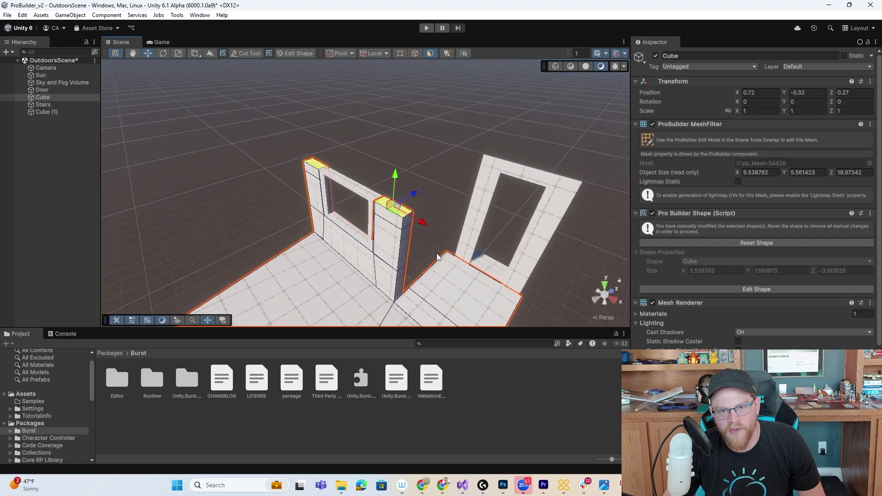
pyautogui.moveTo(395, 194); pyautogui.dragTo(447, 127)
pyautogui.click(447, 128)
# Delete the two side faces that face each other on the upper columns above the window frame.
pyautogui.scroll(5, 447, 127)
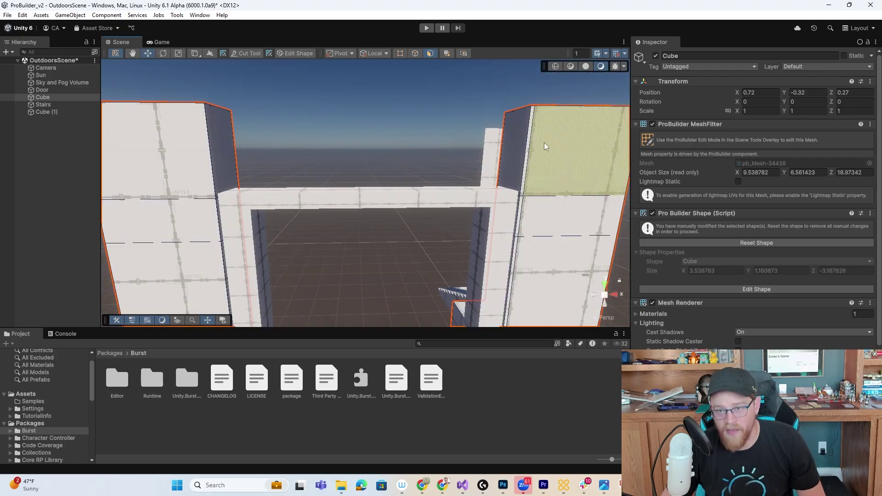
pyautogui.click(514, 151)
pyautogui.keyDown('shift'); pyautogui.click(220, 159); pyautogui.keyUp('shift')
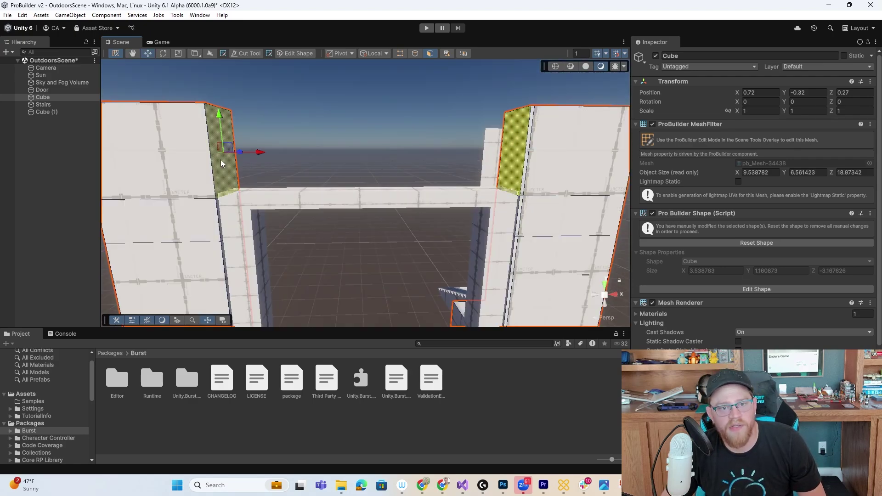
pyautogui.rightClick(221, 160)
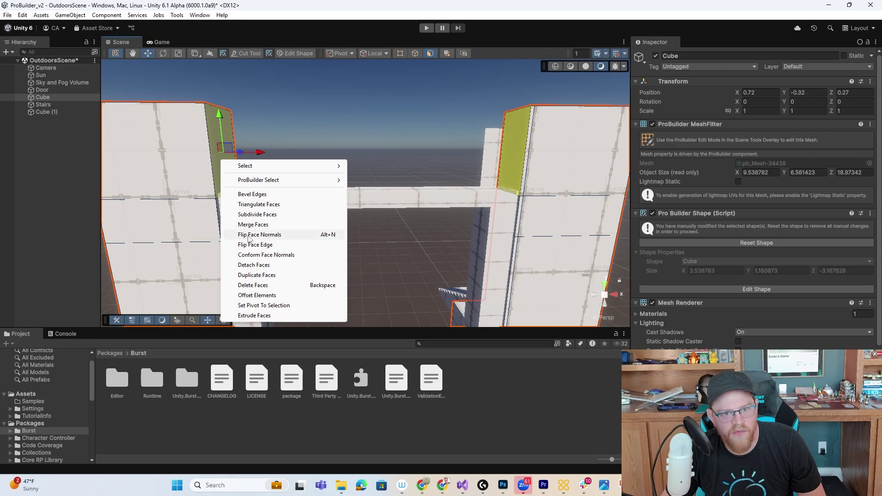
pyautogui.click(254, 285)
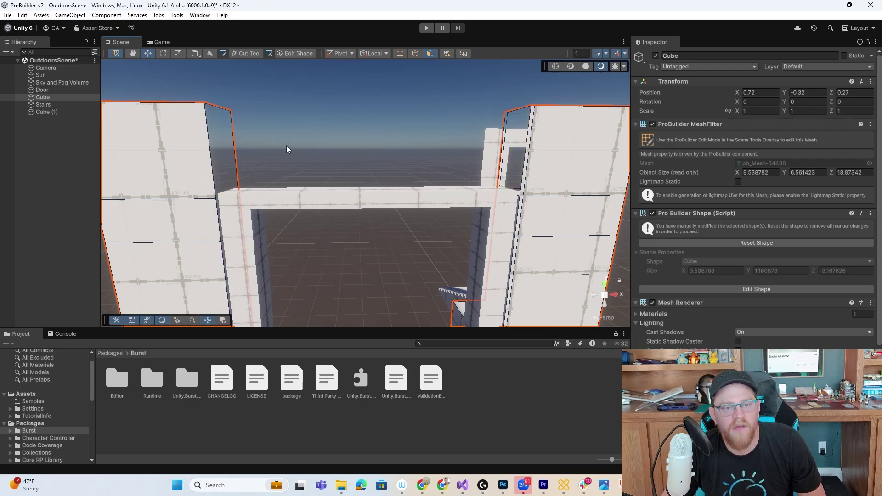
pyautogui.keyDown('alt'); pyautogui.moveTo(286, 149); pyautogui.dragTo(269, 151); pyautogui.keyUp('alt')
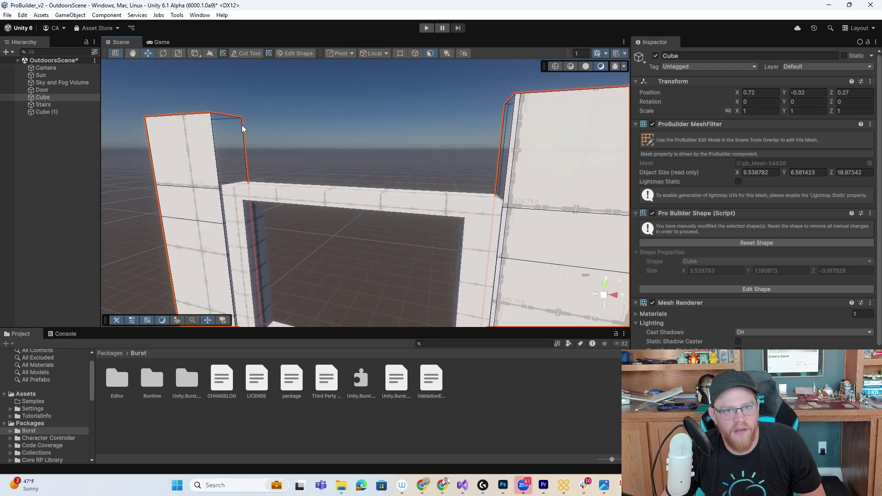
# Bridge the two facing vertical edges on one side of the open upper columns above the window frame.
pyautogui.click(413, 54)
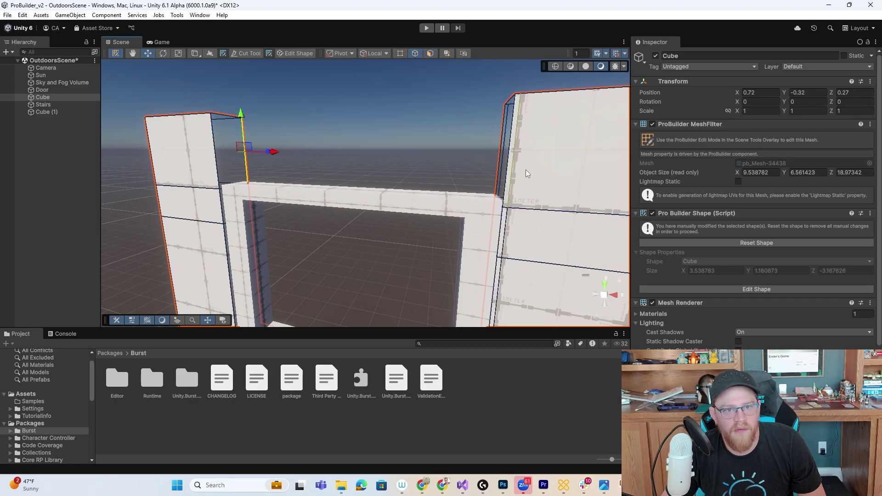
pyautogui.keyDown('shift'); pyautogui.click(501, 152); pyautogui.keyUp('shift')
pyautogui.rightClick(501, 149)
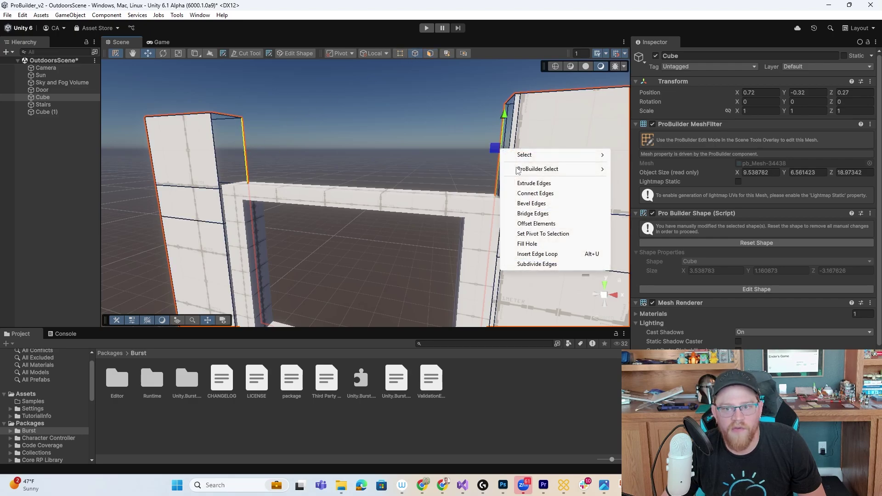
pyautogui.click(529, 212)
# Bridge the facing top edges of the two columns to close the top of the wall above the window.
pyautogui.click(223, 115)
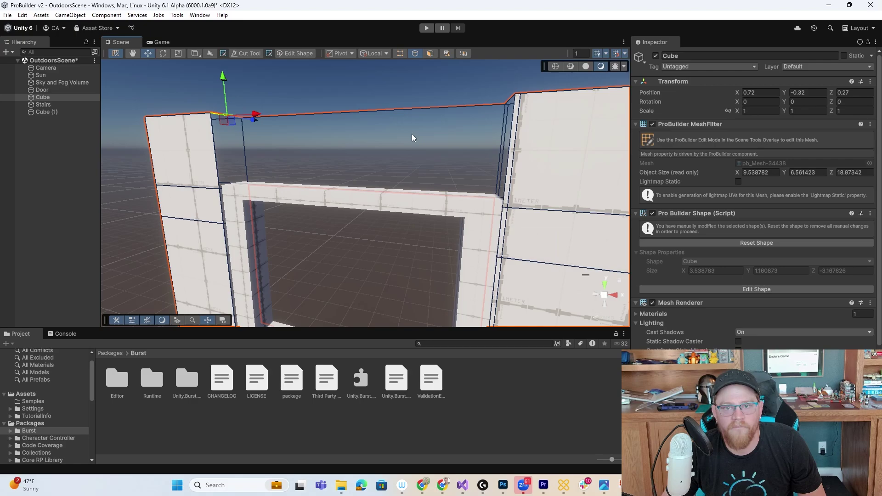
pyautogui.keyDown('alt'); pyautogui.moveTo(412, 133); pyautogui.dragTo(527, 162); pyautogui.keyUp('alt')
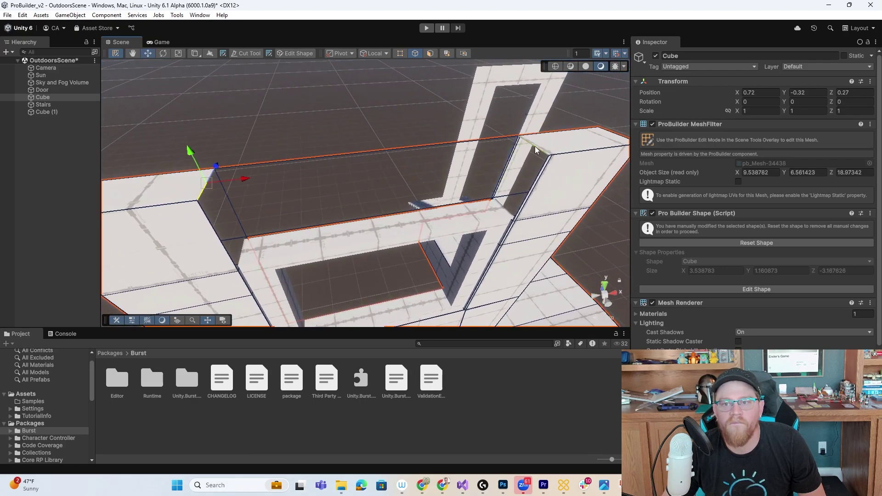
pyautogui.keyDown('shift'); pyautogui.click(534, 146); pyautogui.keyUp('shift')
pyautogui.rightClick(535, 146)
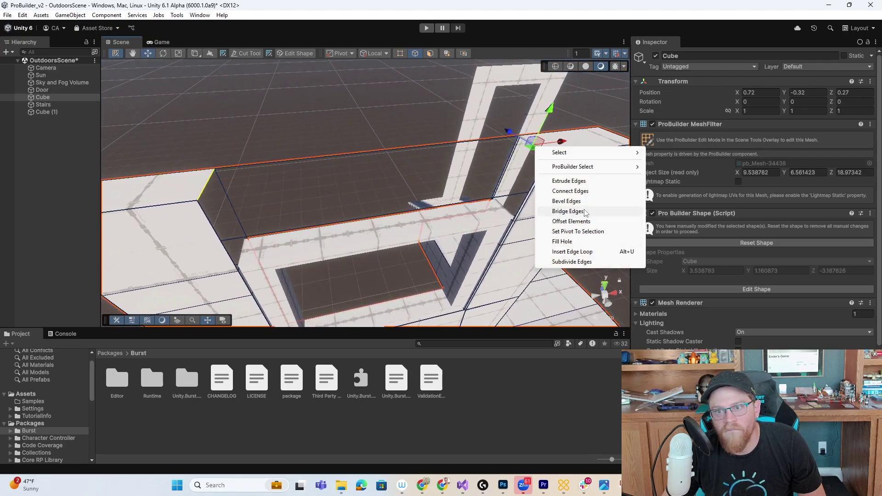
pyautogui.click(568, 211)
# Bridge the remaining pair of vertical column edges to close the open wall side above the window frame, and clear the selection.
pyautogui.keyDown('alt'); pyautogui.moveTo(585, 212); pyautogui.dragTo(456, 190); pyautogui.keyUp('alt')
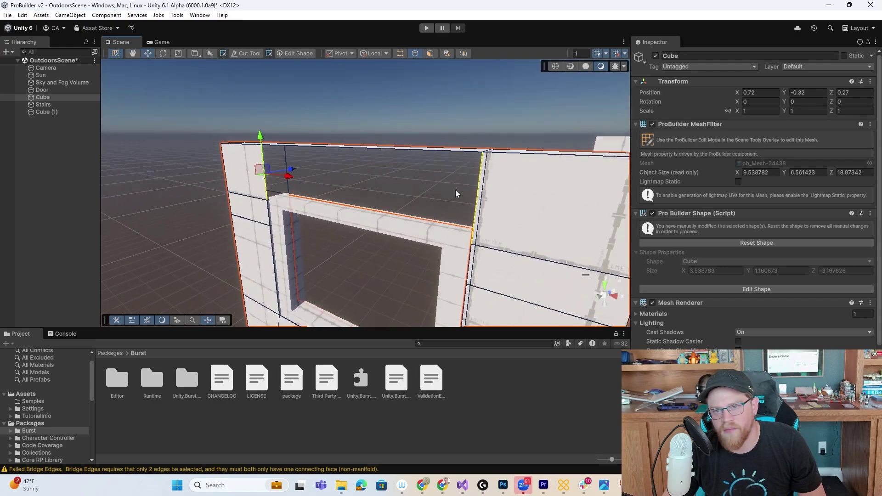
pyautogui.rightClick(457, 190)
pyautogui.click(485, 253)
pyautogui.keyDown('alt'); pyautogui.moveTo(389, 216); pyautogui.dragTo(457, 173); pyautogui.keyUp('alt')
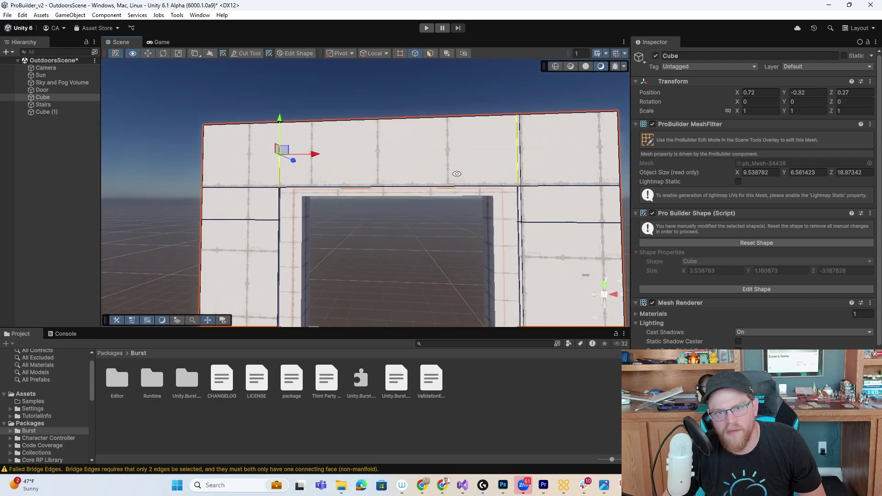
pyautogui.click(455, 88)
# Examine the window wall and the whole platform with its doorway and stairs from several angles.
pyautogui.keyDown('alt'); pyautogui.moveTo(508, 189); pyautogui.dragTo(417, 244, button='right'); pyautogui.keyUp('alt')
pyautogui.moveTo(417, 244)
pyautogui.keyDown('alt'); pyautogui.mouseDown()
pyautogui.moveTo(508, 244)
pyautogui.moveTo(405, 244)
pyautogui.mouseUp(); pyautogui.keyUp('alt')
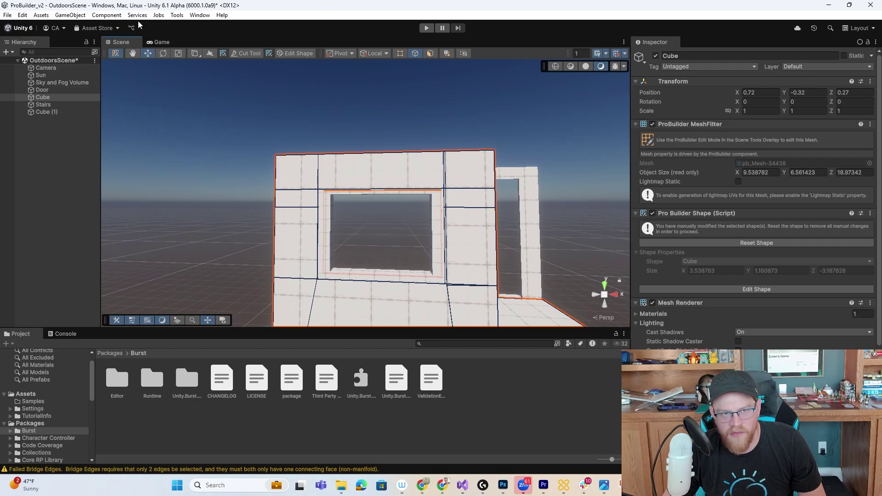
pyautogui.click(116, 54)
pyautogui.click(180, 120)
pyautogui.keyDown('alt'); pyautogui.moveTo(513, 176); pyautogui.dragTo(460, 144); pyautogui.keyUp('alt')
pyautogui.moveTo(490, 120); pyautogui.dragTo(293, 150, button='right')
pyautogui.scroll(-3, 407, 159)
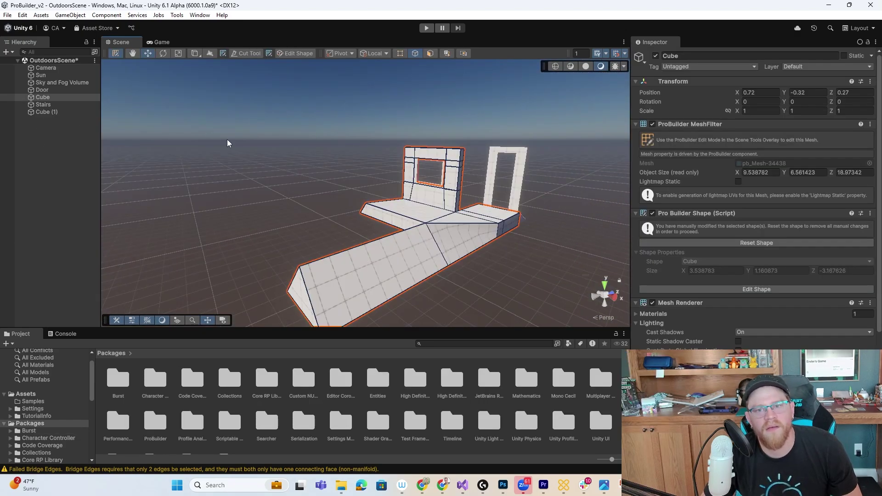
pyautogui.keyDown('alt'); pyautogui.moveTo(227, 139); pyautogui.dragTo(490, 236); pyautogui.keyUp('alt')
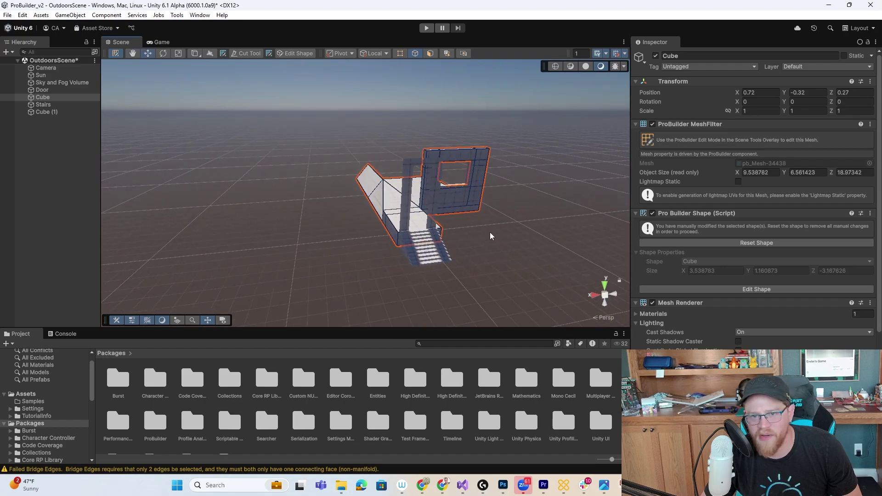
# Insert an edge loop across the platform's end section by the stairs, starting from its long upper side edge.
pyautogui.keyDown('alt'); pyautogui.moveTo(358, 183); pyautogui.dragTo(490, 196); pyautogui.keyUp('alt')
pyautogui.scroll(8, 489, 196)
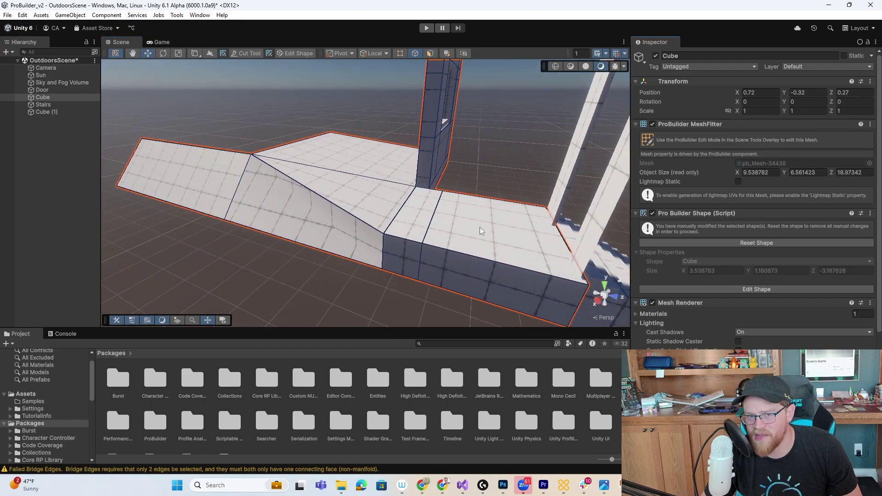
pyautogui.keyDown('alt'); pyautogui.moveTo(481, 231); pyautogui.dragTo(464, 240); pyautogui.keyUp('alt')
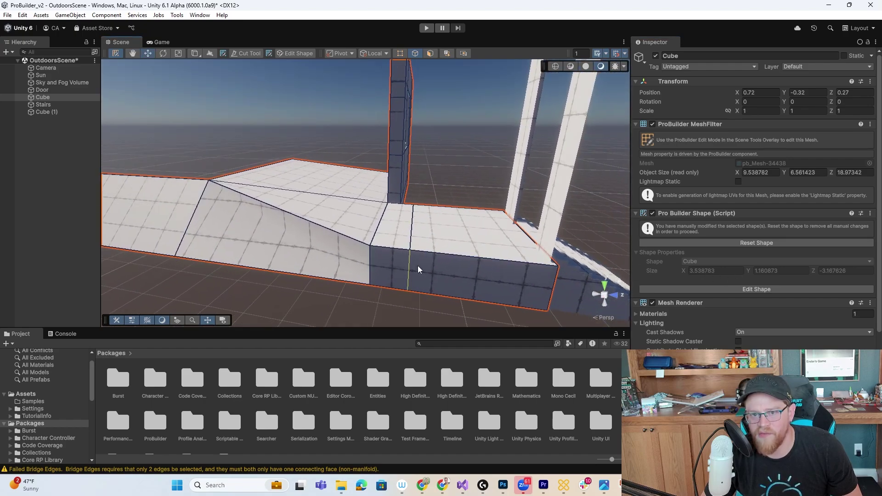
pyautogui.click(460, 272)
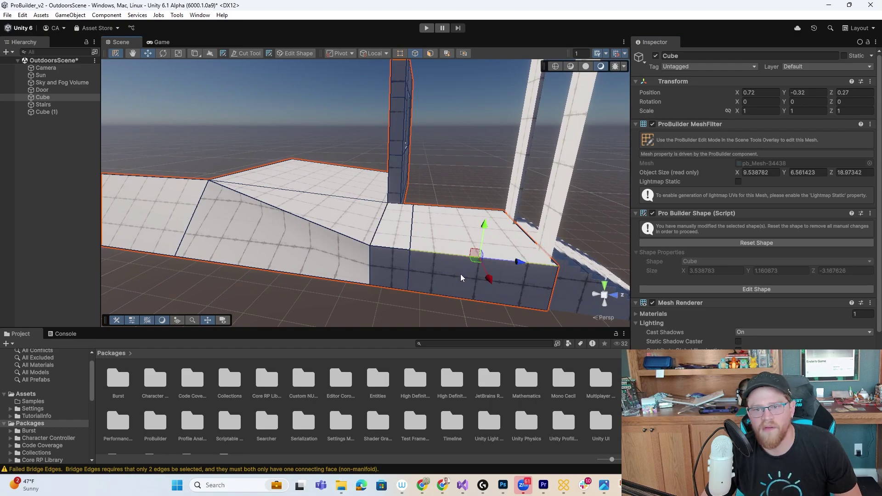
pyautogui.rightClick(461, 275)
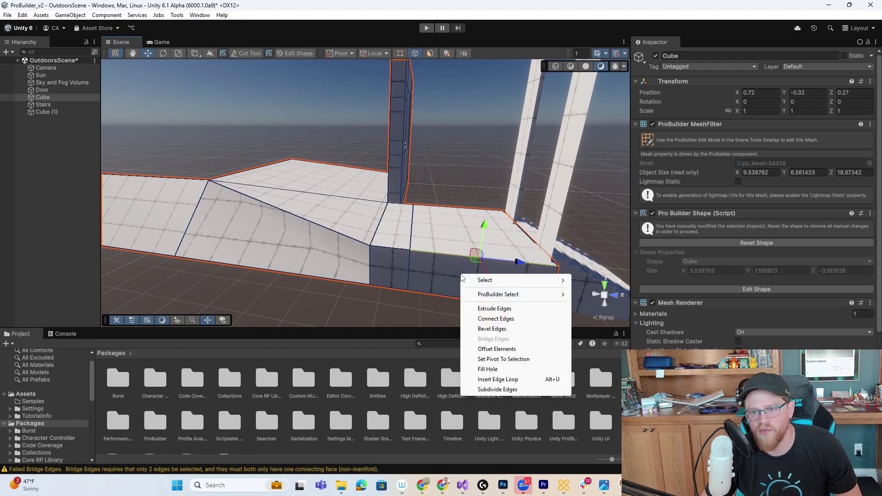
pyautogui.click(514, 380)
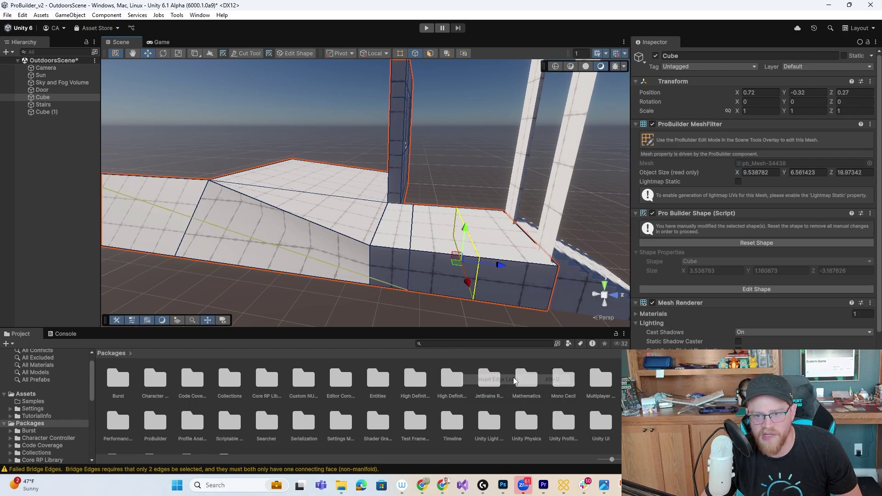
pyautogui.keyDown('alt'); pyautogui.moveTo(549, 267); pyautogui.dragTo(528, 266); pyautogui.keyUp('alt')
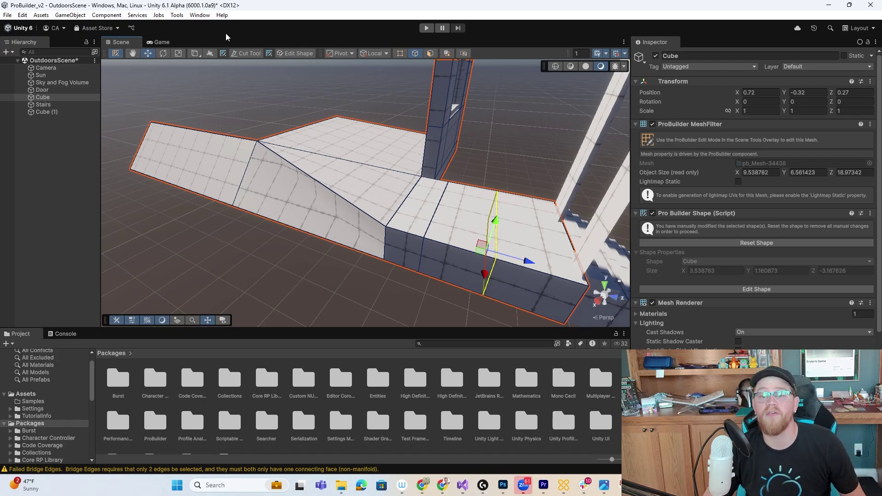
pyautogui.moveTo(527, 139); pyautogui.dragTo(359, 181, button='middle')
pyautogui.moveTo(432, 161); pyautogui.dragTo(504, 202, button='middle')
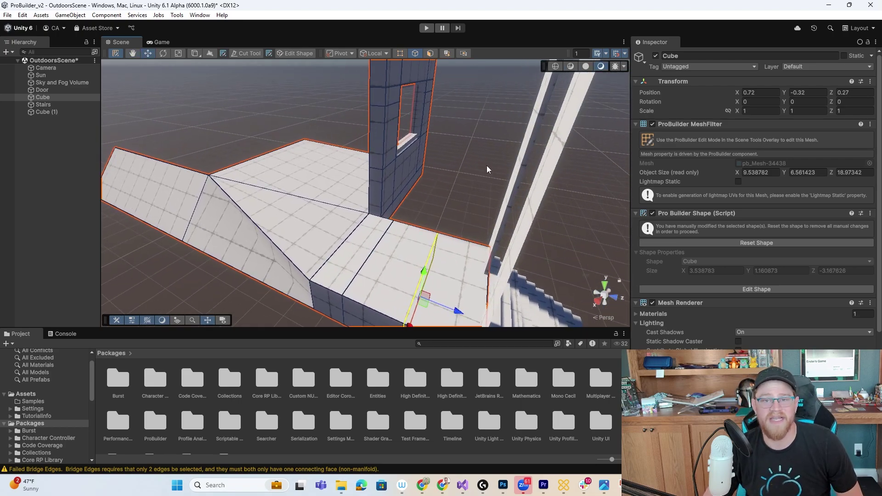